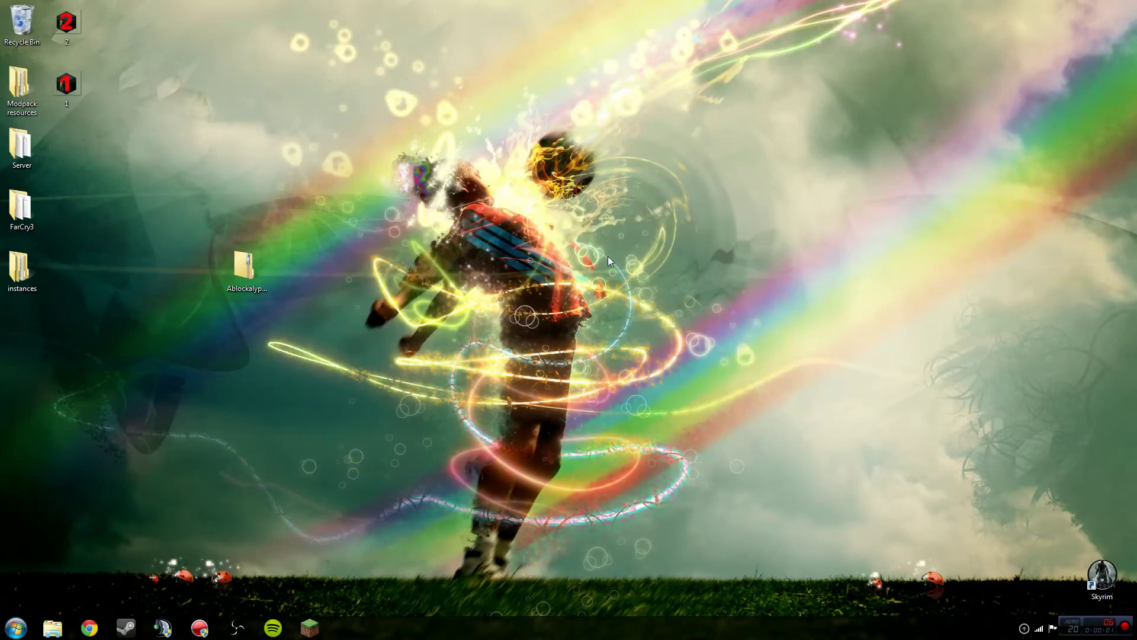
Reposition the modpack archive on the desktop and empty the Recycle Bin.
left_click_drag(244, 266, 291, 305)
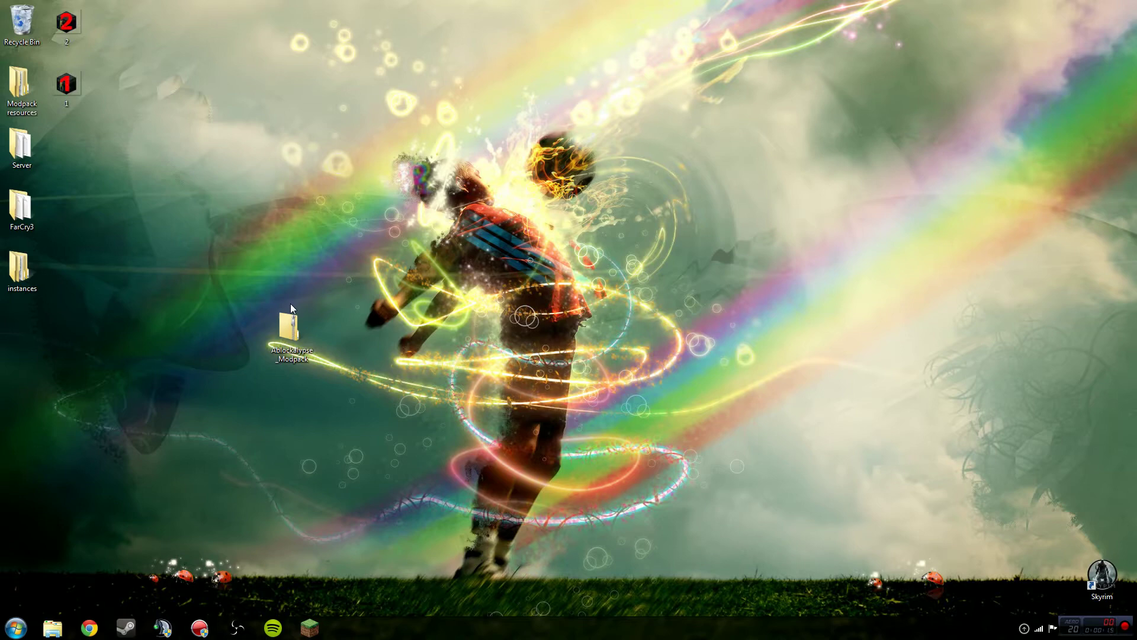
right_click(9, 8)
left_click(35, 38)
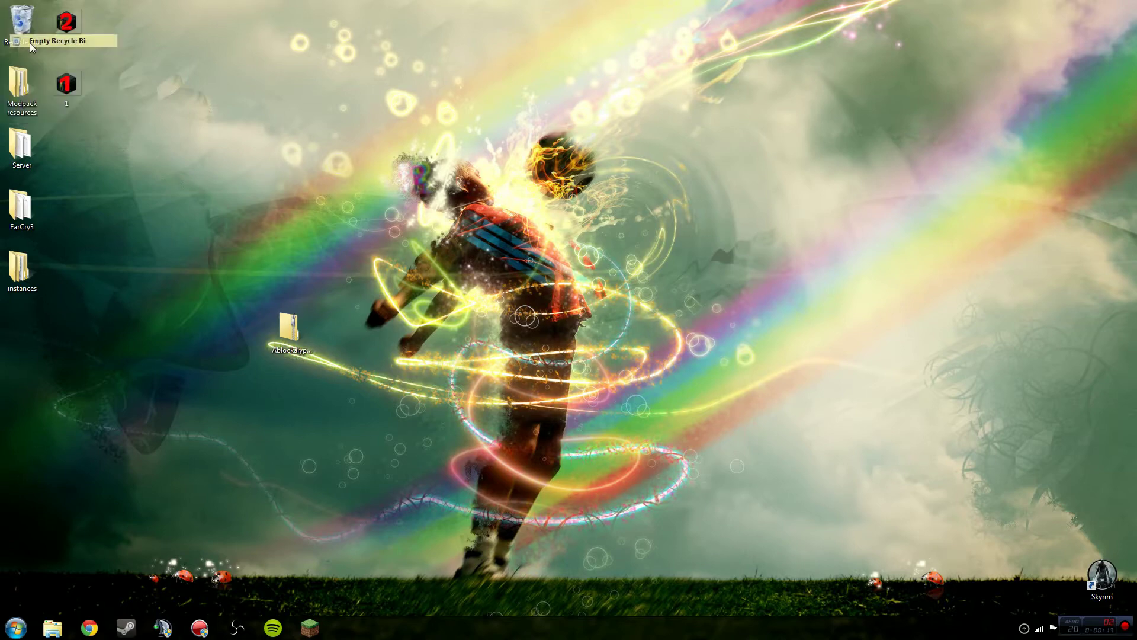
left_click(601, 321)
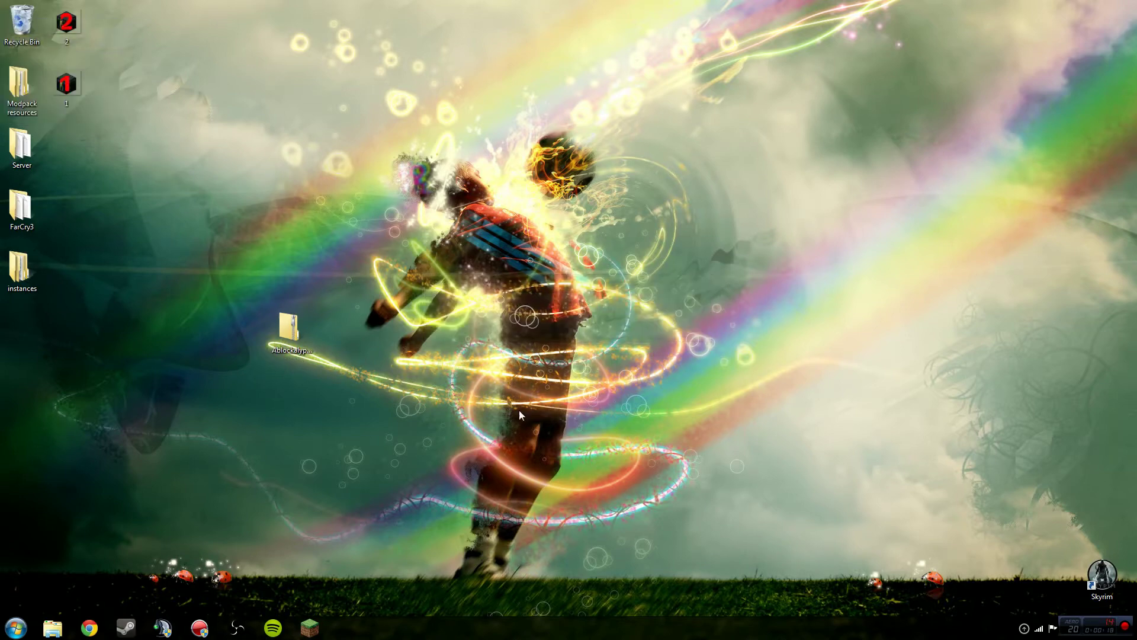
Open the Minecraft Launcher and log in with the account username and password.
left_click(323, 626)
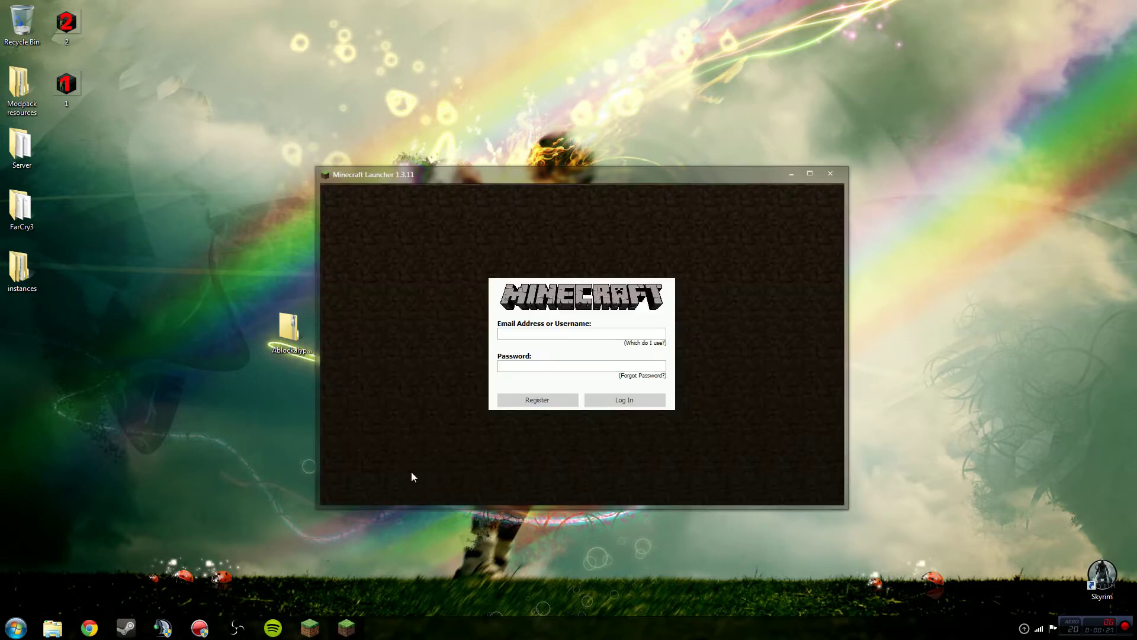
left_click(575, 333)
type("Abridell")
key("Tab")
type("••••••••••")
key("Return")
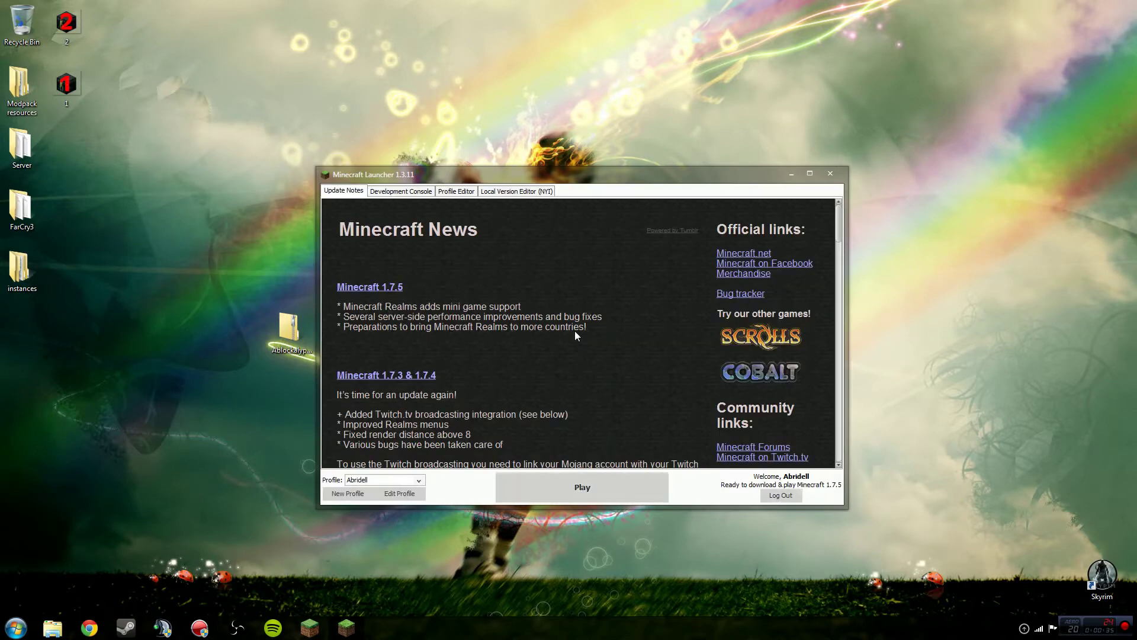
Create a new launcher profile named Ablockalypse Modpack and enable a custom game directory for it.
left_click(341, 495)
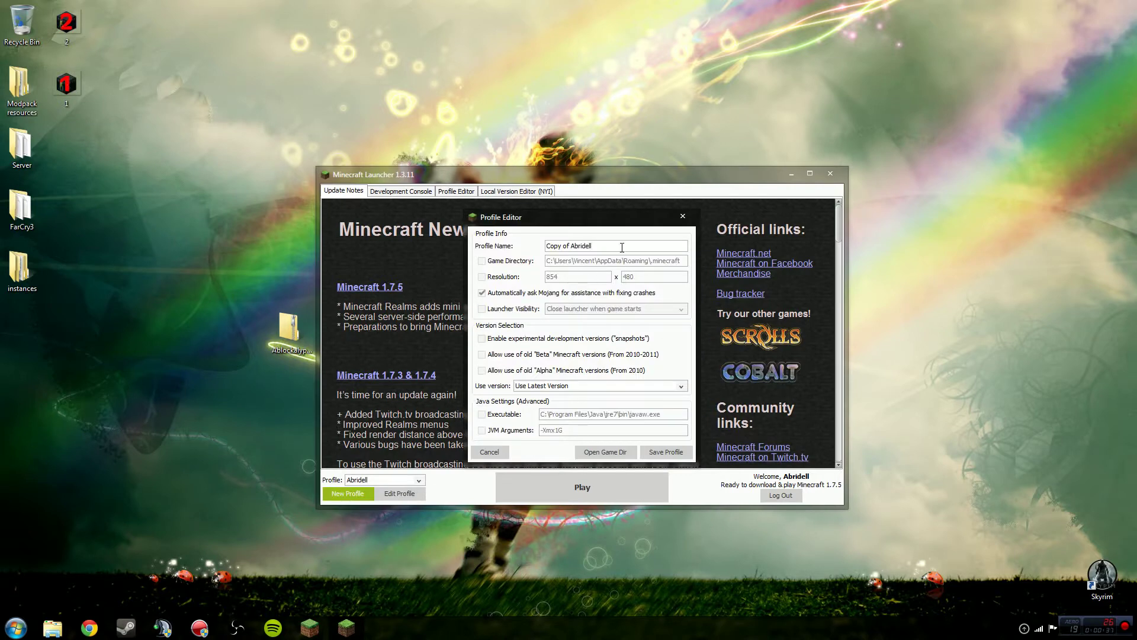
left_click_drag(622, 248, 472, 250)
type("Ablockalypse Modpack")
left_click(494, 261)
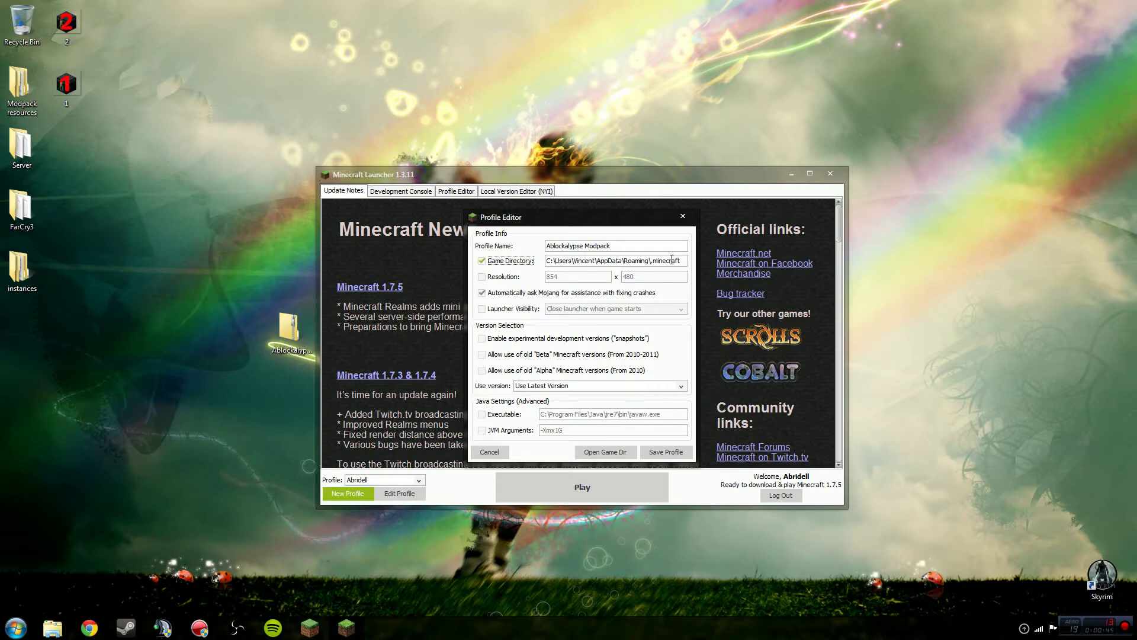
Save the profile with Minecraft version 1.6.4 and JVM argument -Xmx4G, and launch the game with it.
left_click(522, 386)
left_click(563, 435)
left_click(511, 431)
left_click(560, 430)
key("BackSpace")
type("4")
left_click(631, 428)
left_click(652, 450)
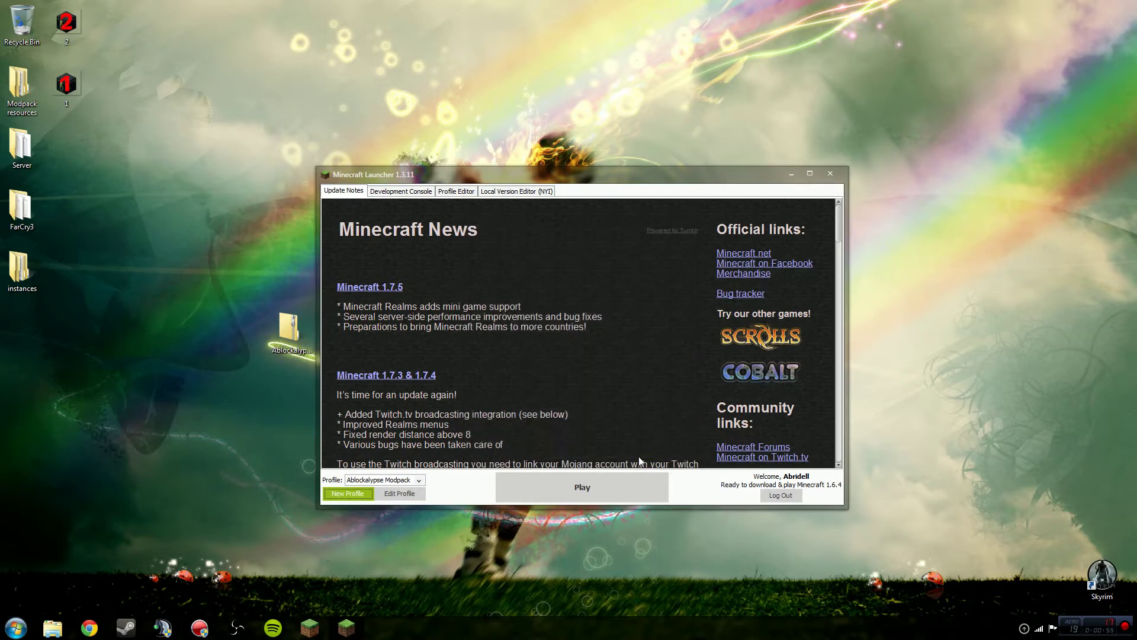
left_click(540, 477)
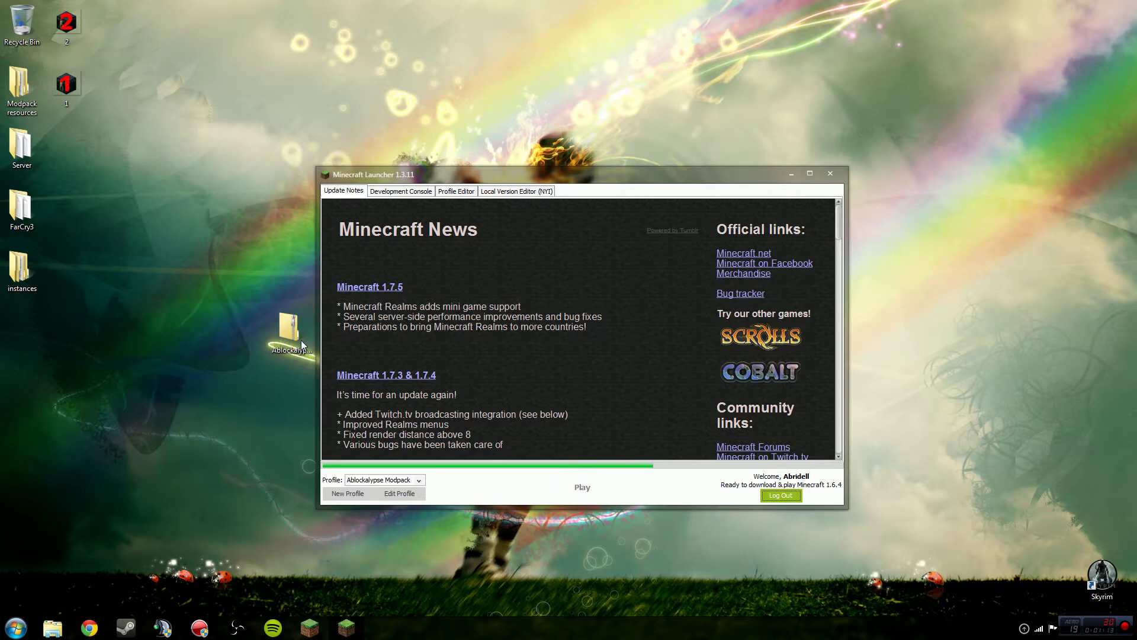
Extract the Ablockalypse_Modpack archive directly onto the desktop with 7-Zip.
double_click(287, 335)
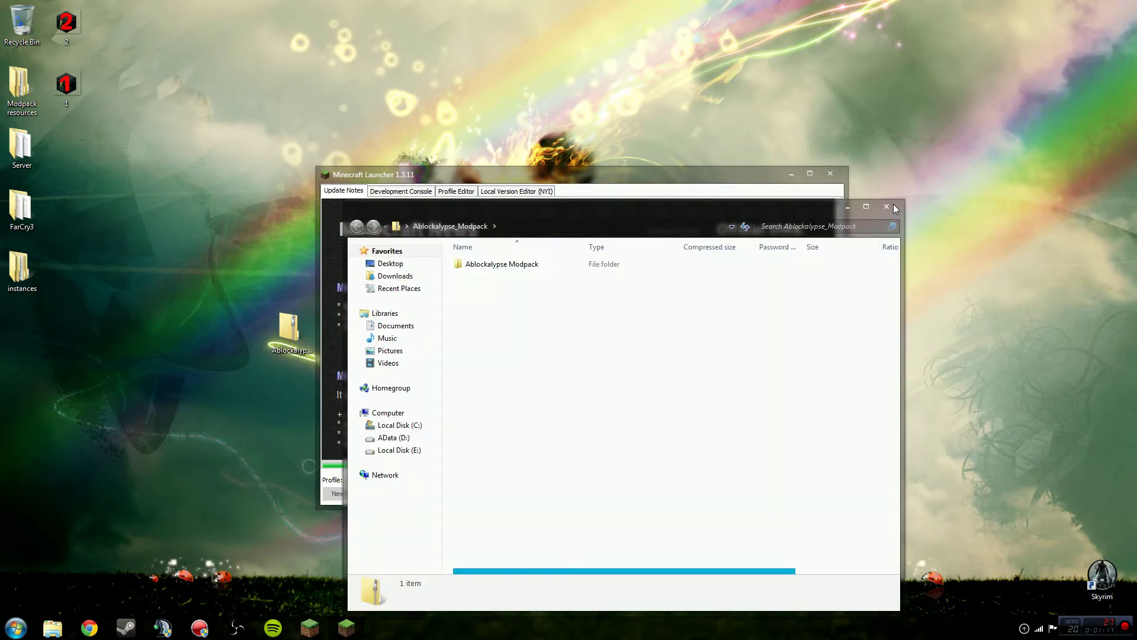
left_click(892, 207)
right_click(283, 320)
right_click(282, 315)
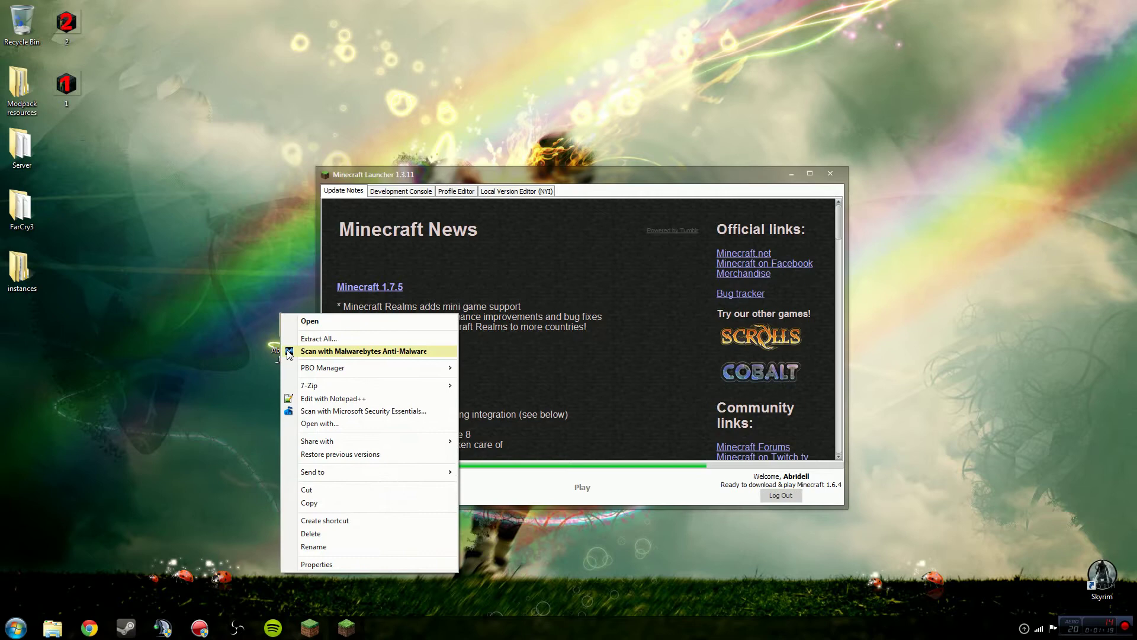
mouse_move(355, 385)
left_click(519, 411)
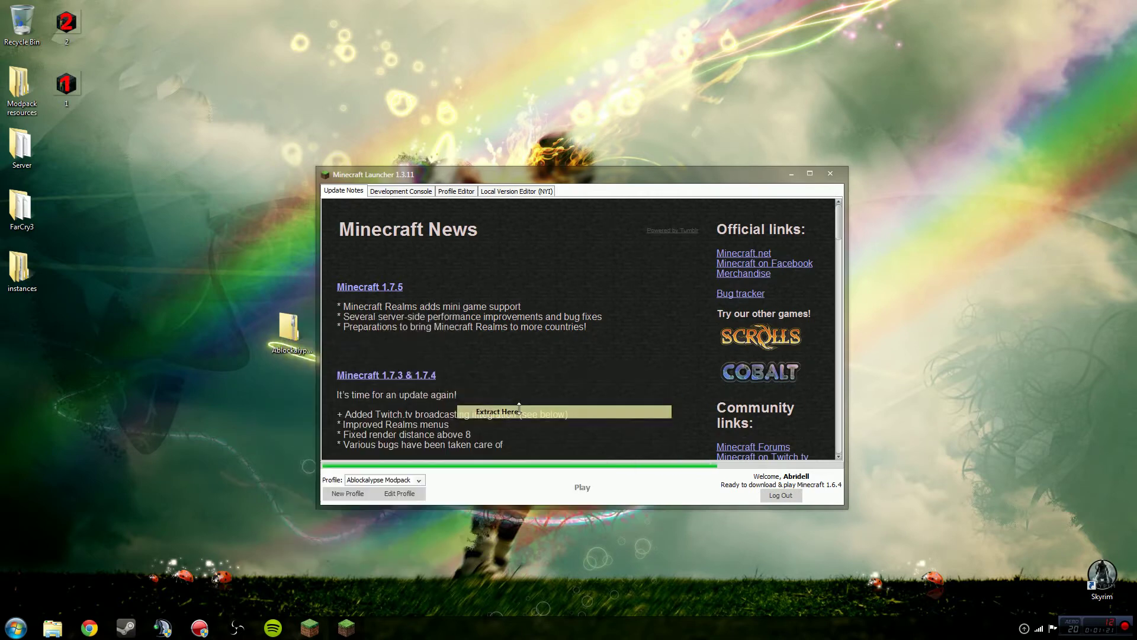
Move the archive below the instances folder on the desktop and open the extracted Ablockalypse Modpack folder.
left_click_drag(18, 339, 105, 266)
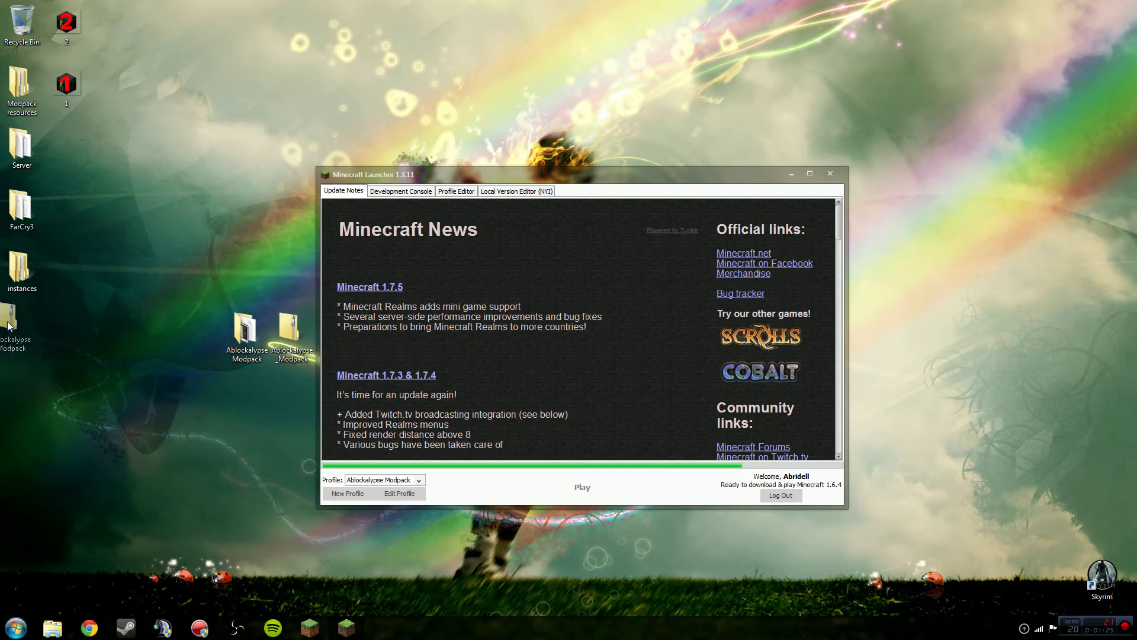
left_click_drag(9, 325, 10, 327)
double_click(244, 328)
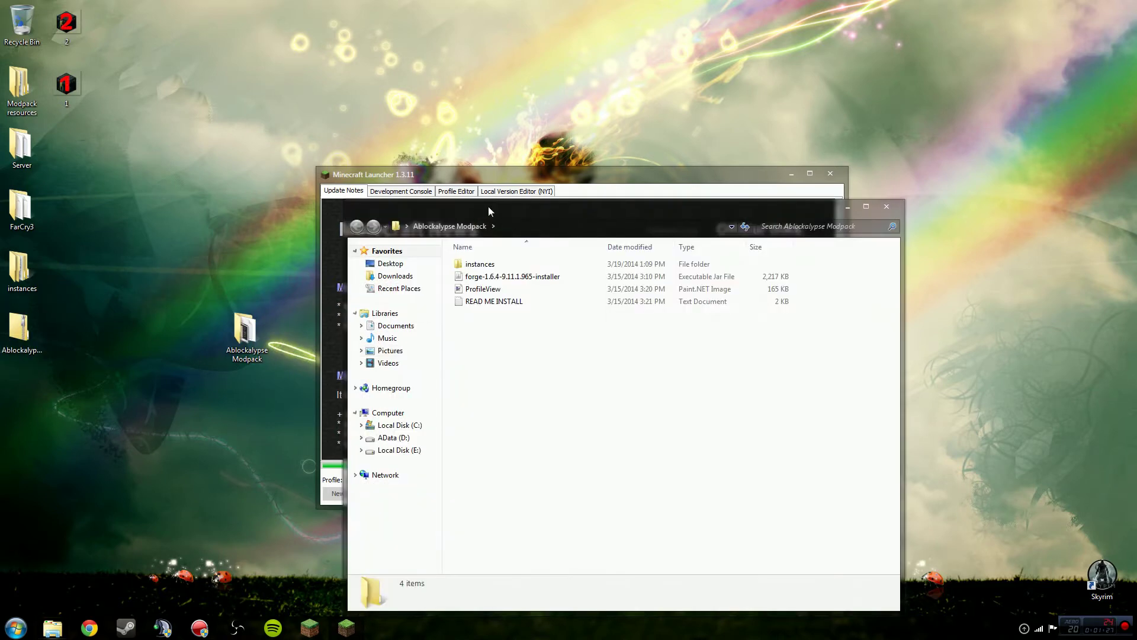
left_click_drag(488, 211, 161, 118)
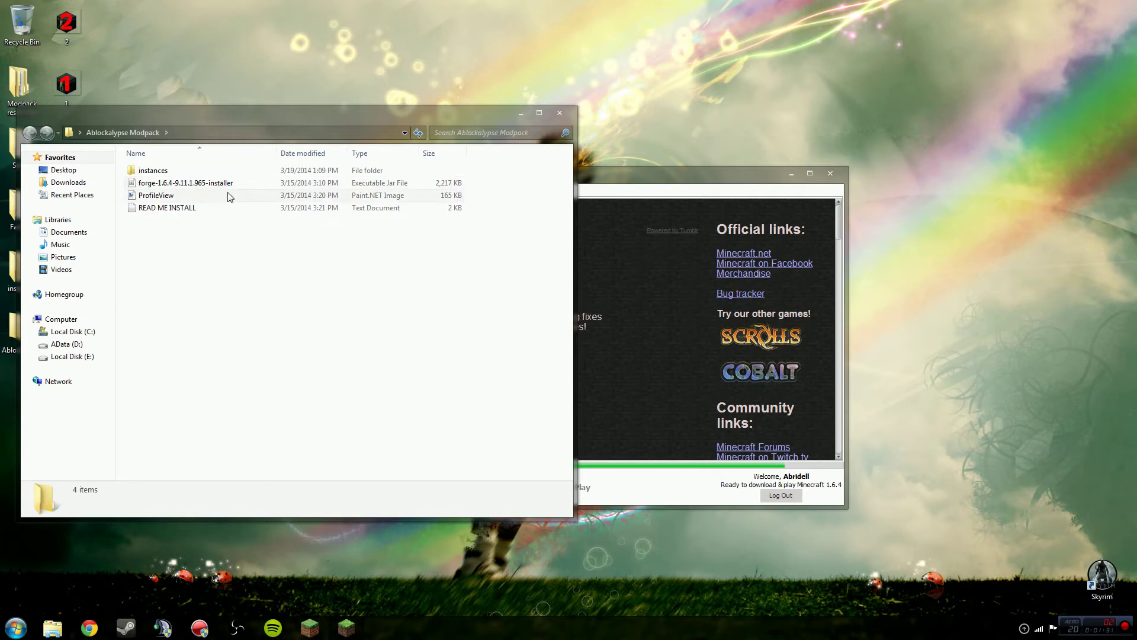
left_click(195, 210)
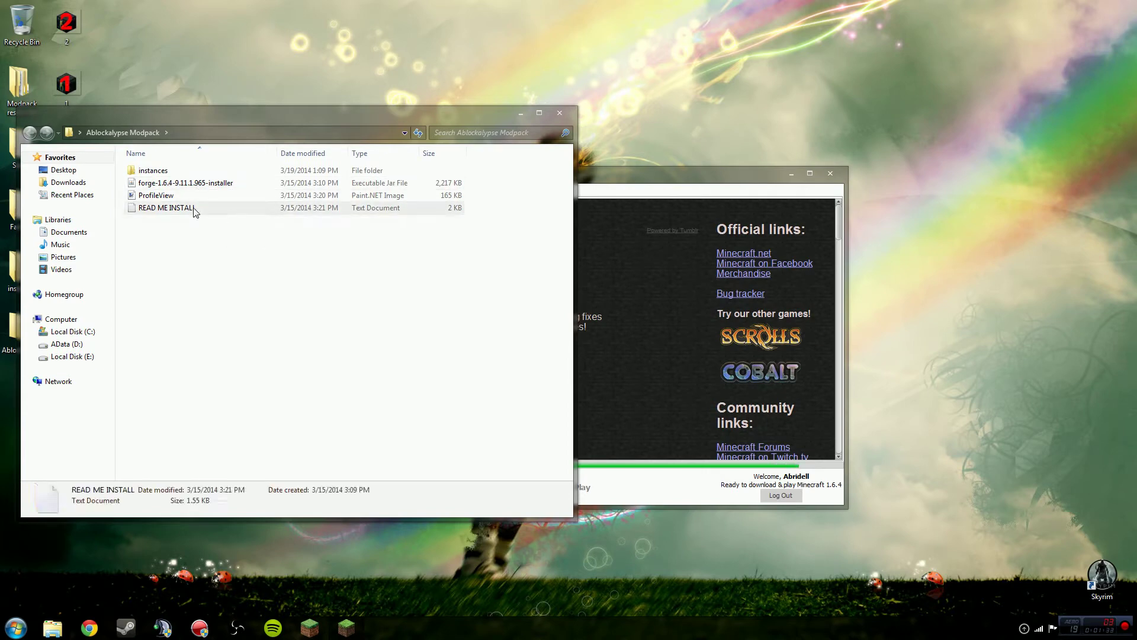
left_click(247, 379)
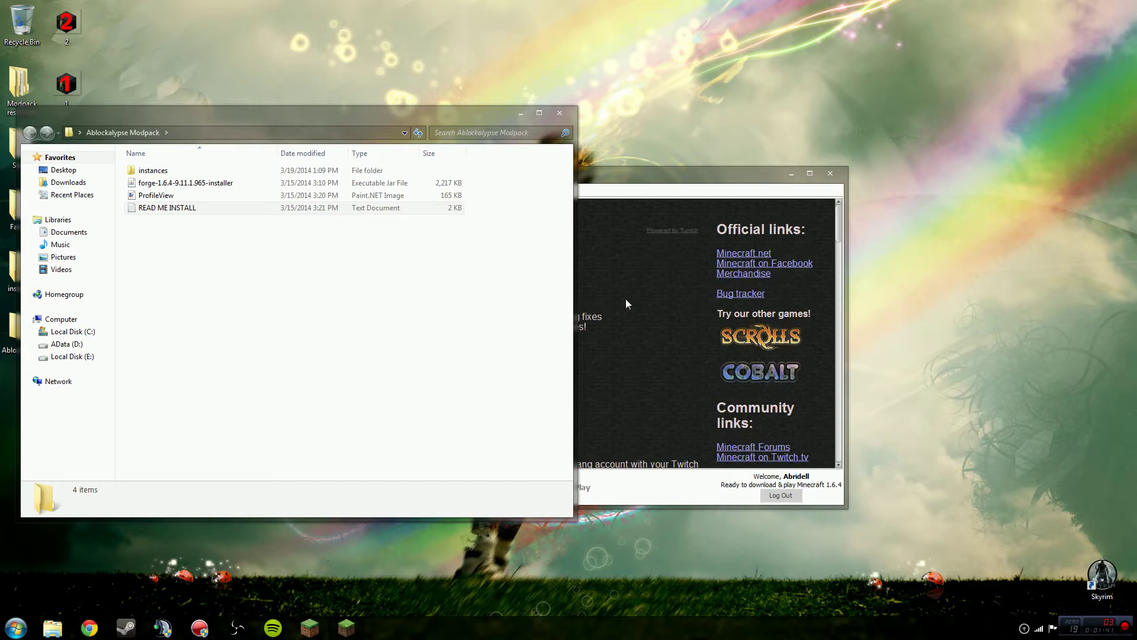
left_click(205, 199)
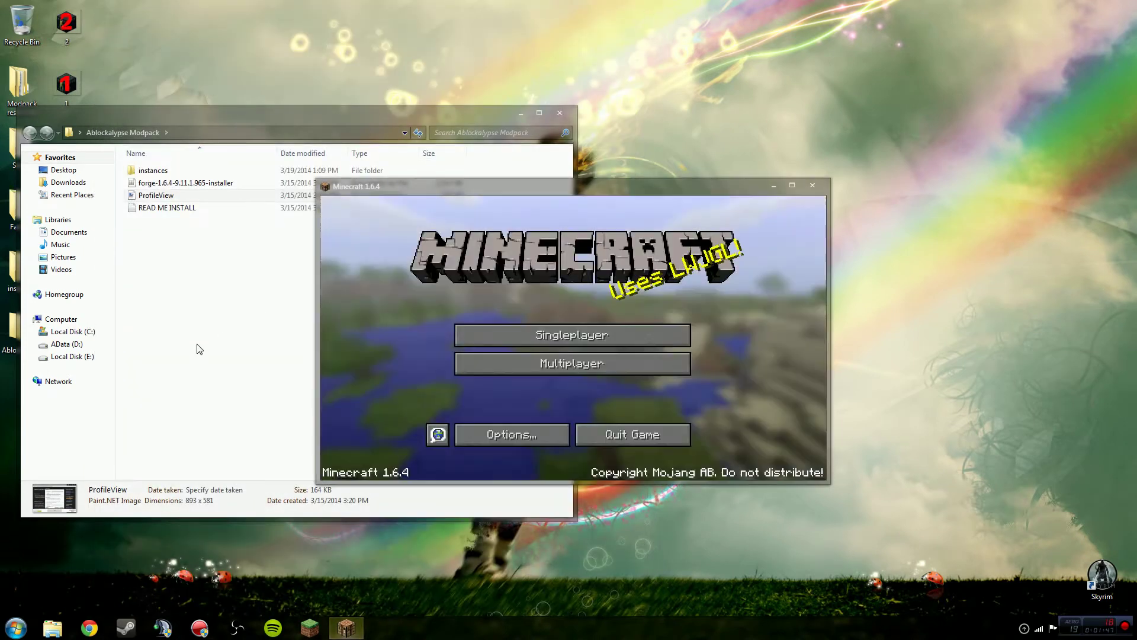
left_click(195, 349)
Quit Minecraft 1.6.4 from its title screen and move the Ablockalypse Modpack folder window aside.
left_click(718, 304)
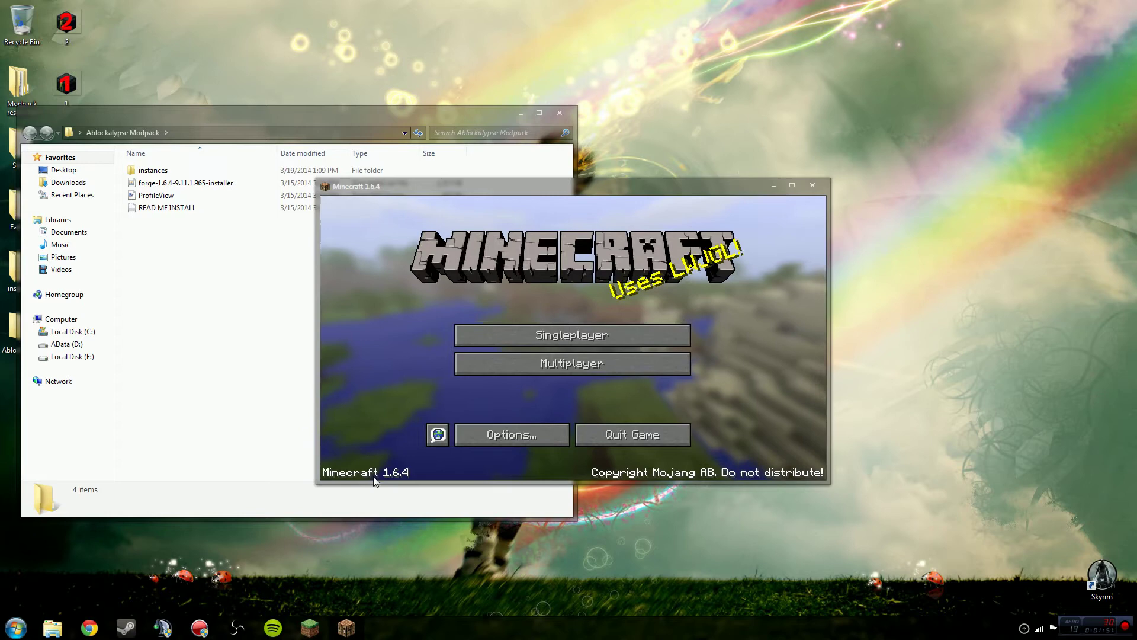
left_click(640, 433)
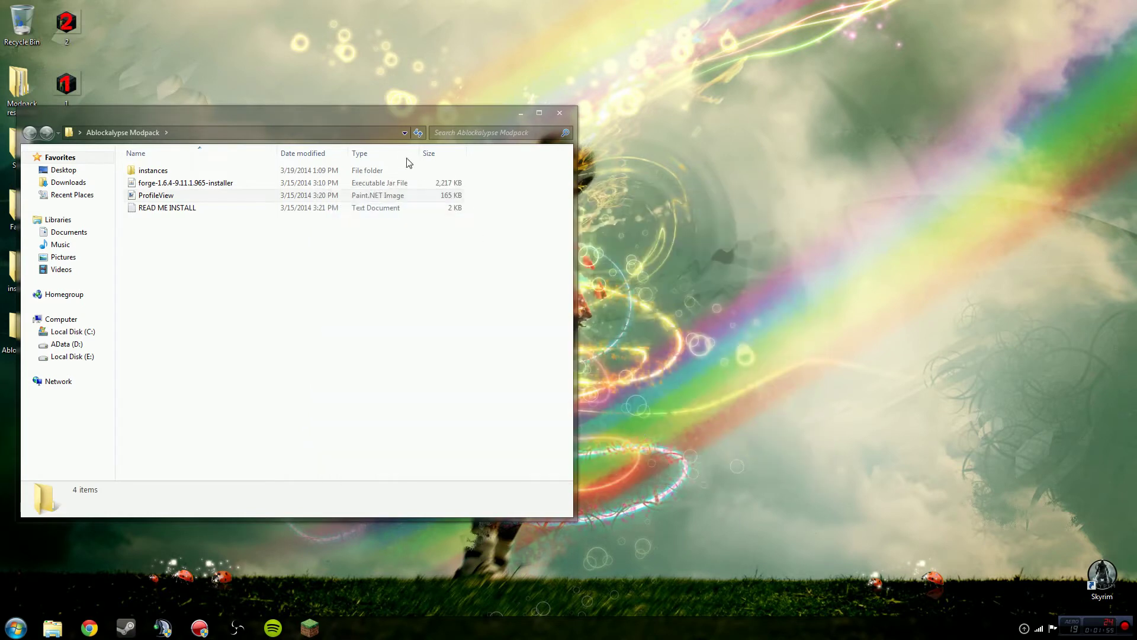
left_click_drag(366, 118, 744, 117)
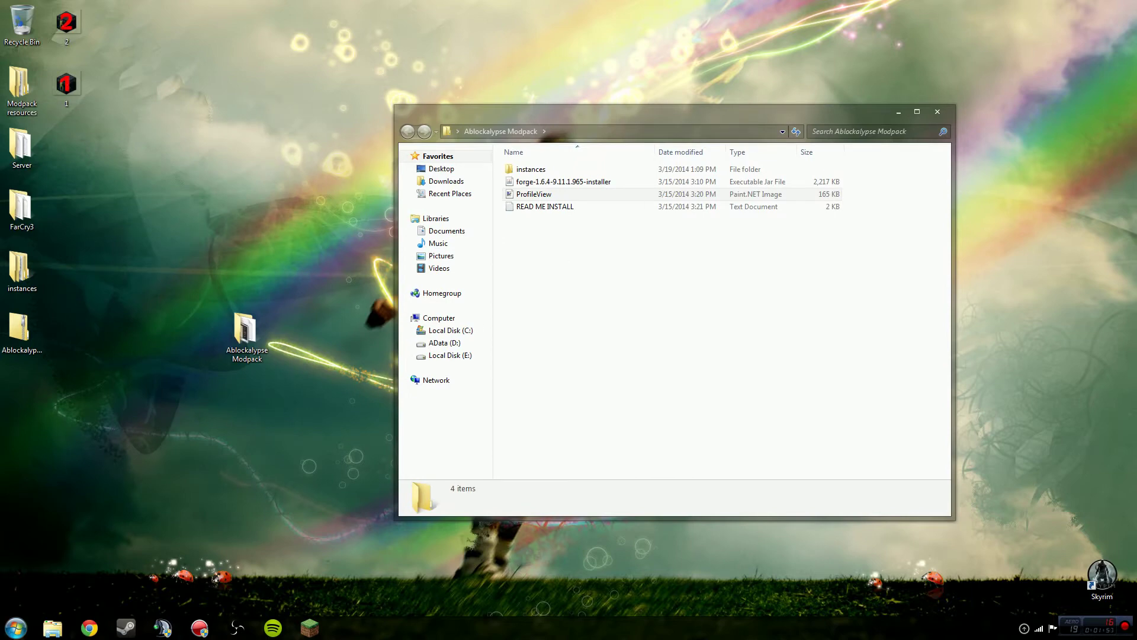
Open the .minecraft folder inside the AppData Roaming folder.
left_click(16, 628)
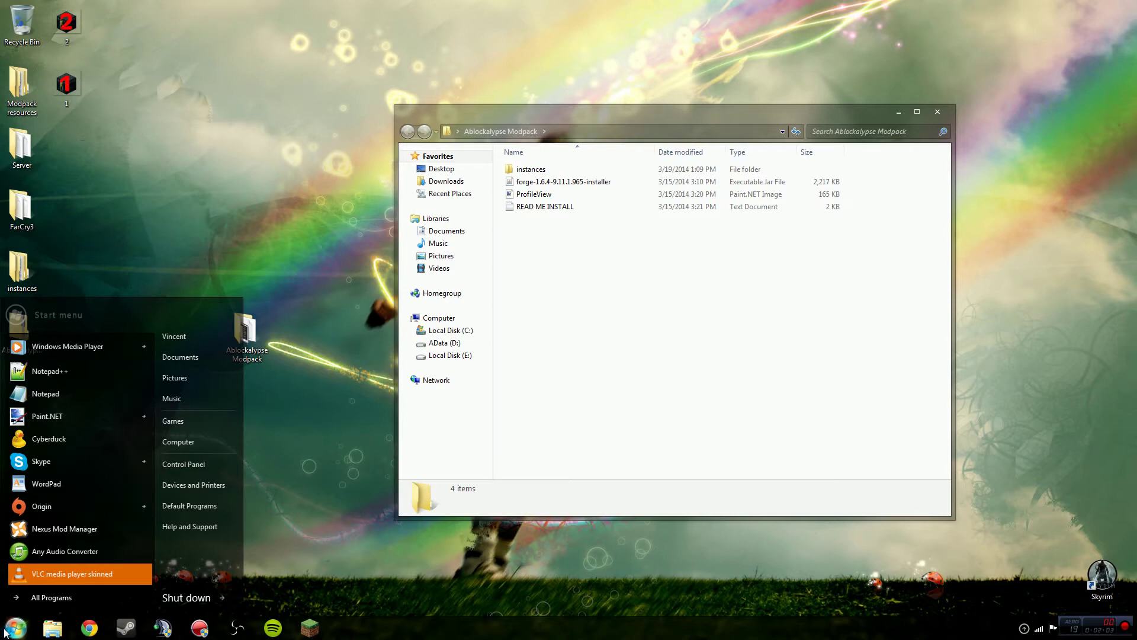
type("read")
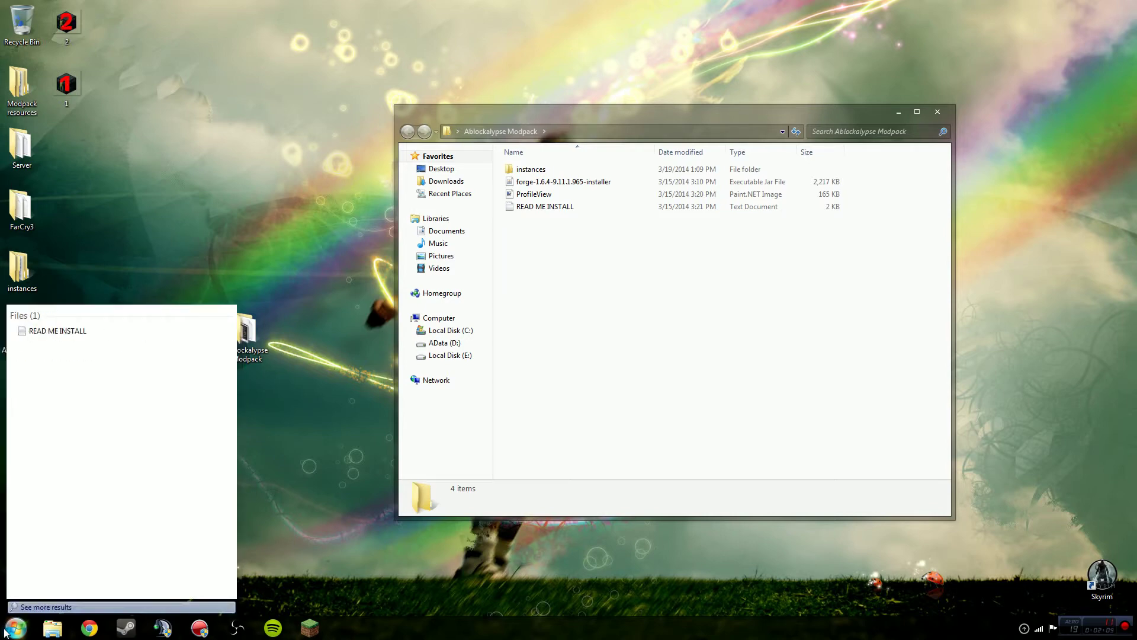
key("Escape")
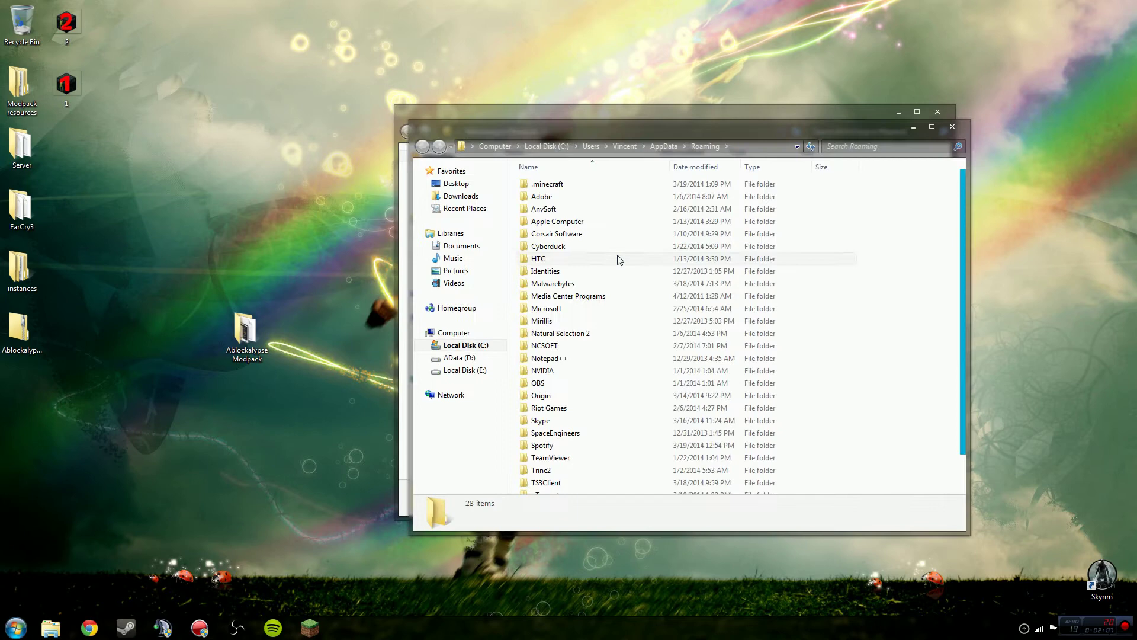
double_click(601, 184)
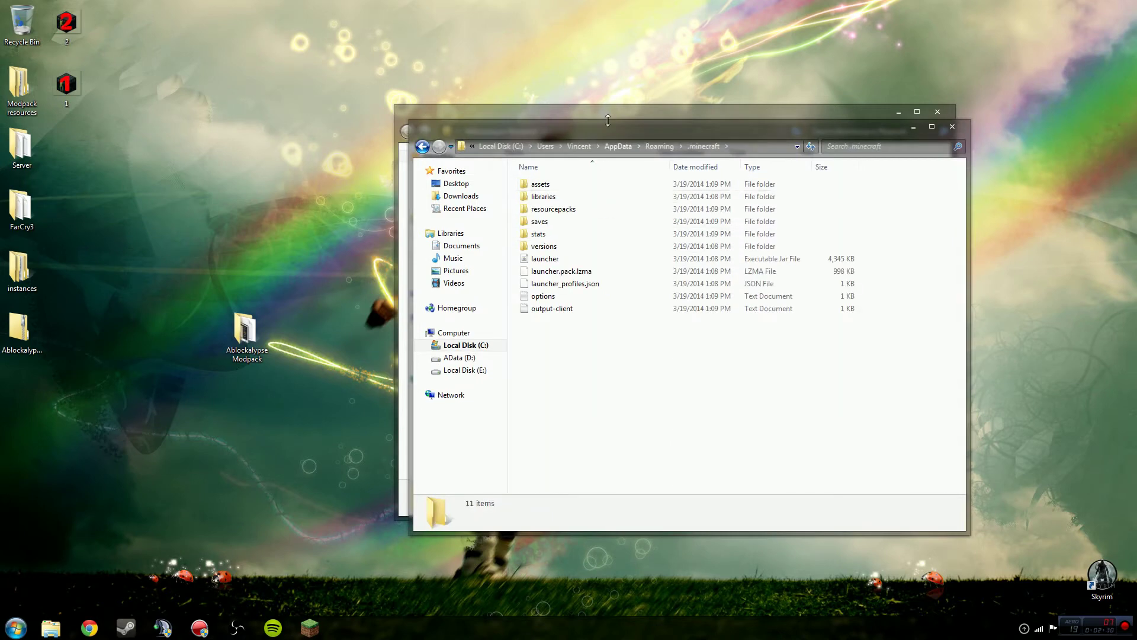
Arrange the two folder windows side by side and move the modpack's instances folder into .minecraft.
left_click_drag(608, 125, 818, 115)
left_click_drag(599, 110, 180, 129)
left_click(113, 187)
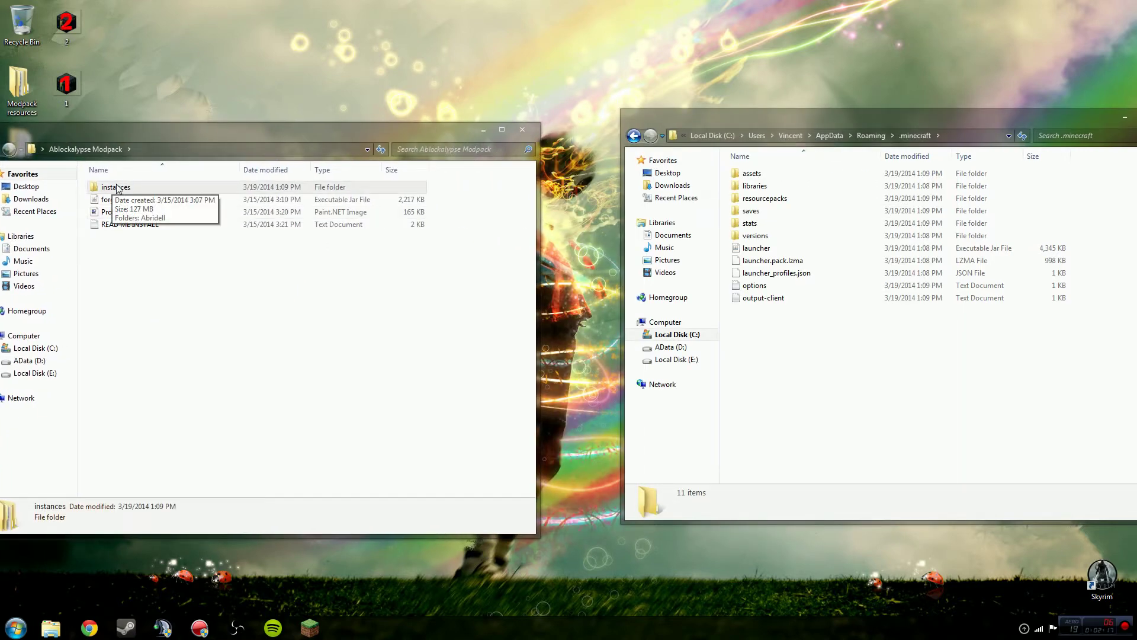
left_click_drag(118, 189, 838, 401)
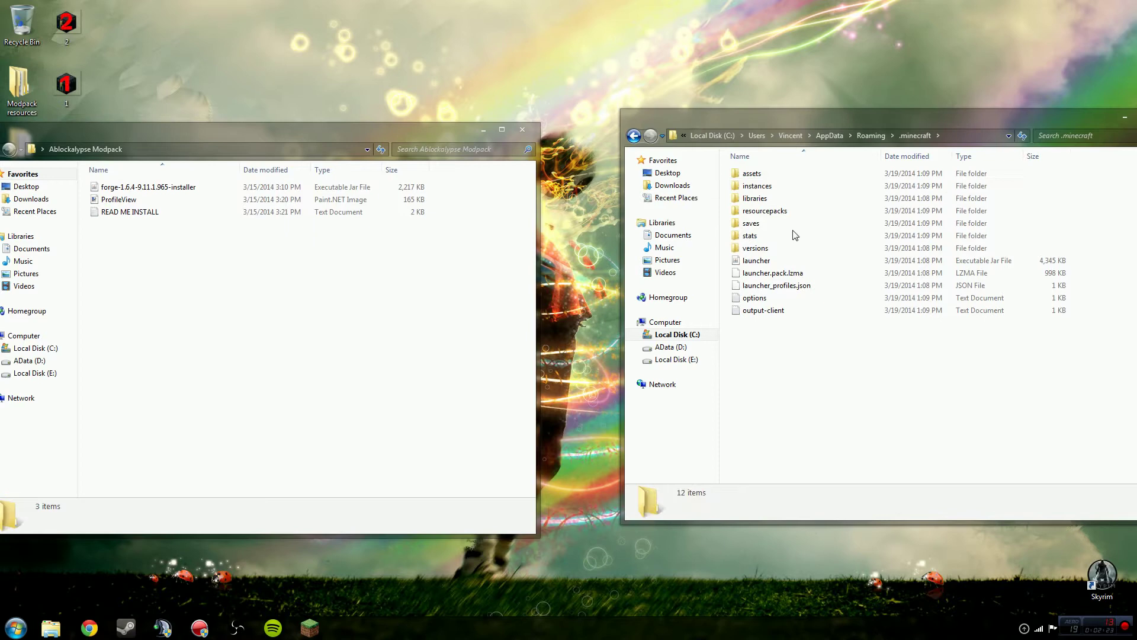
Check the contents of the subfolder inside the moved instances folder and return to .minecraft.
double_click(792, 188)
double_click(788, 173)
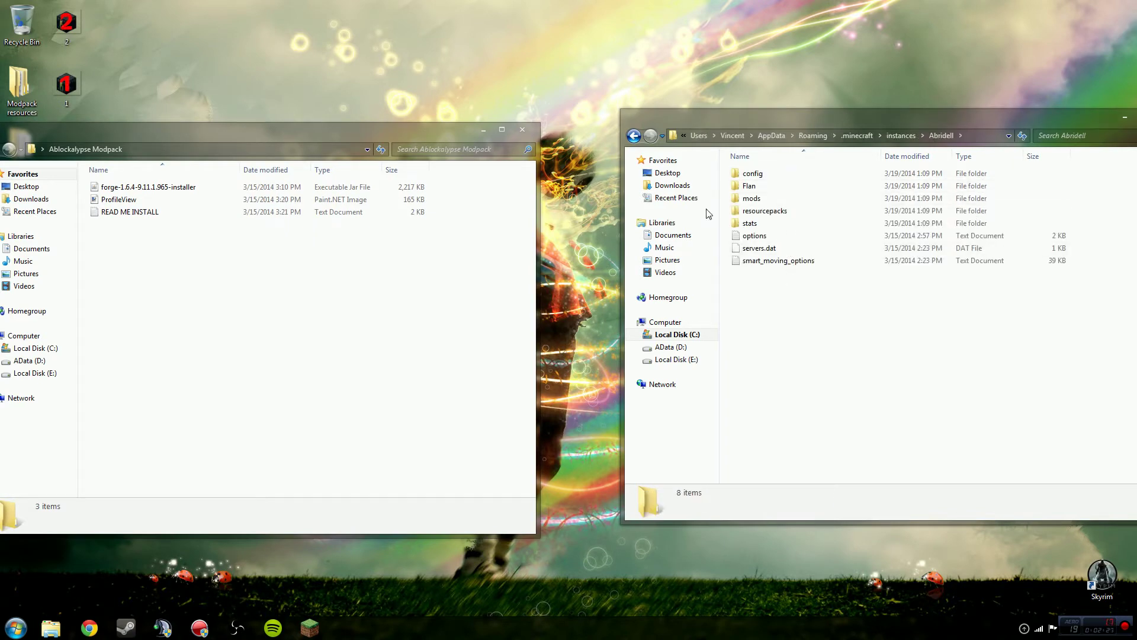
left_click(633, 136)
left_click(634, 136)
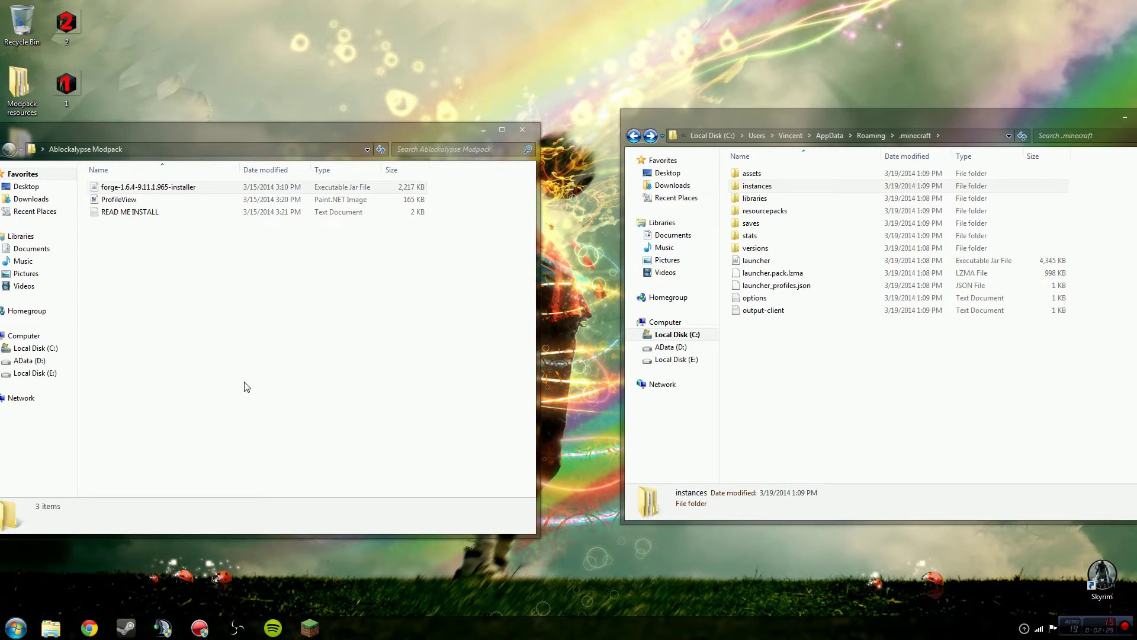
Run forge-1.6.4-9.11.1.965-installer and install the Forge client into the .minecraft folder.
left_click(195, 187)
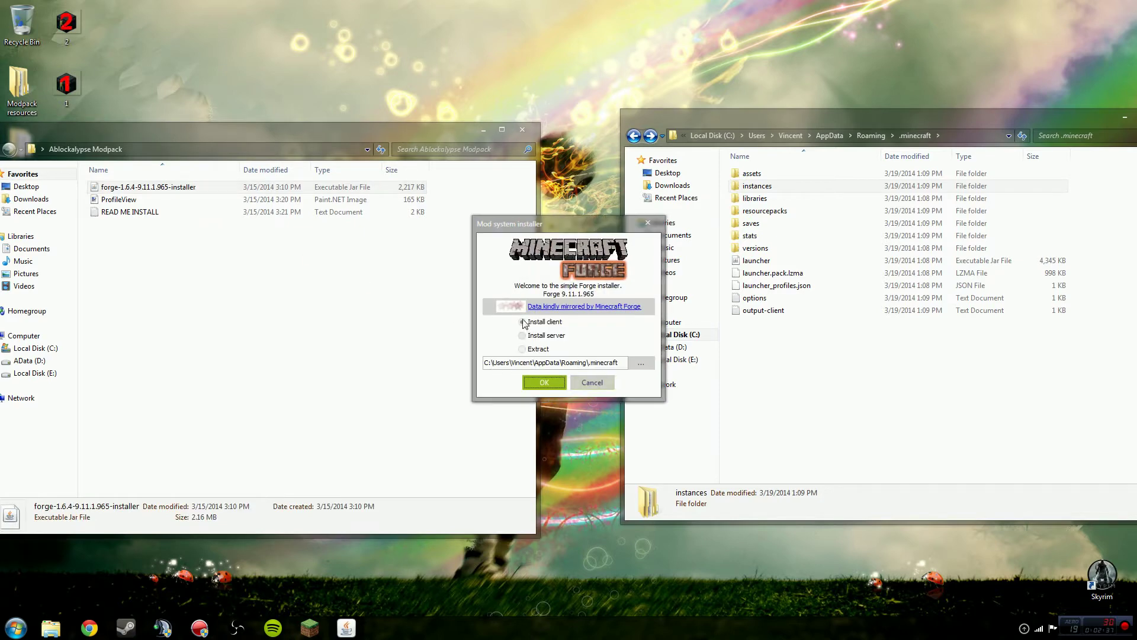
left_click(545, 380)
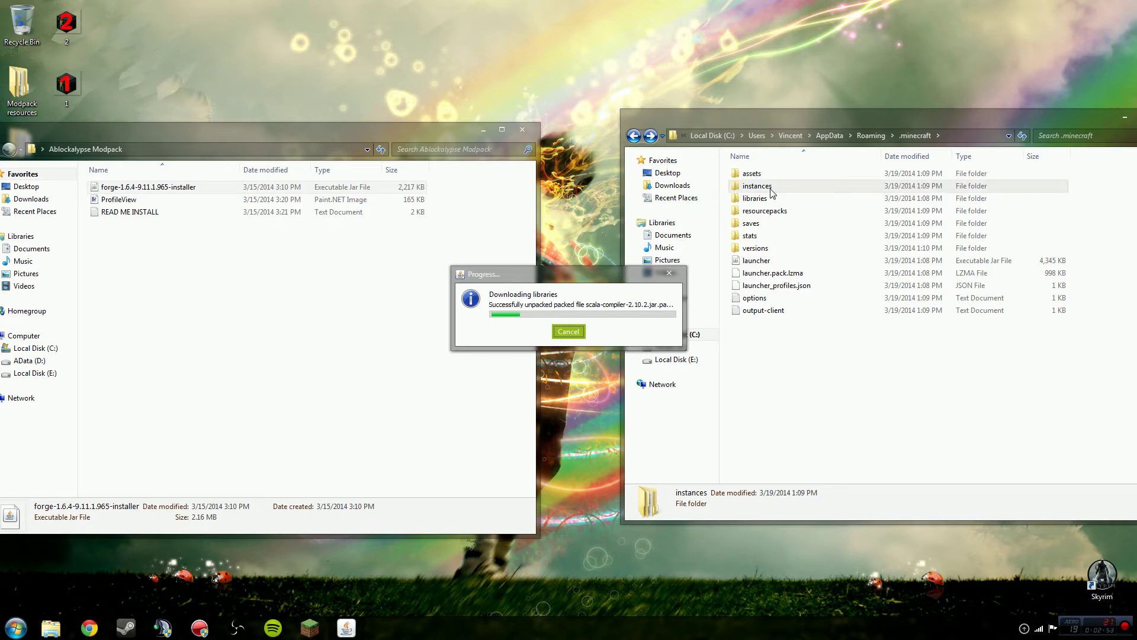
left_click(589, 327)
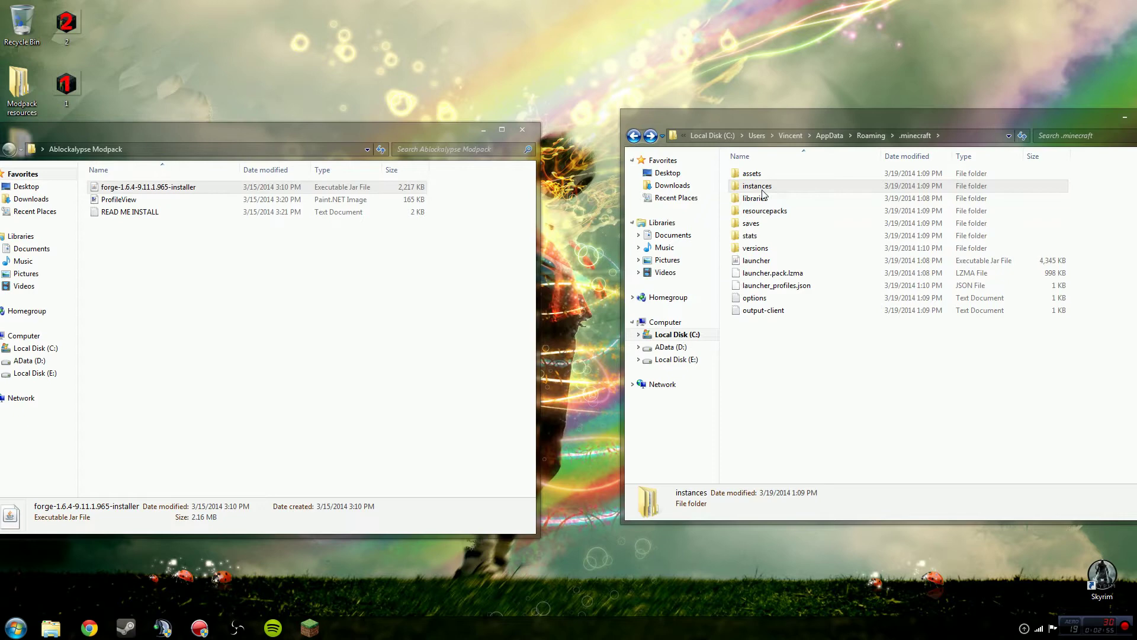
Review the modpack files in the instance subfolder again and go back to the .minecraft folder.
double_click(757, 186)
double_click(763, 176)
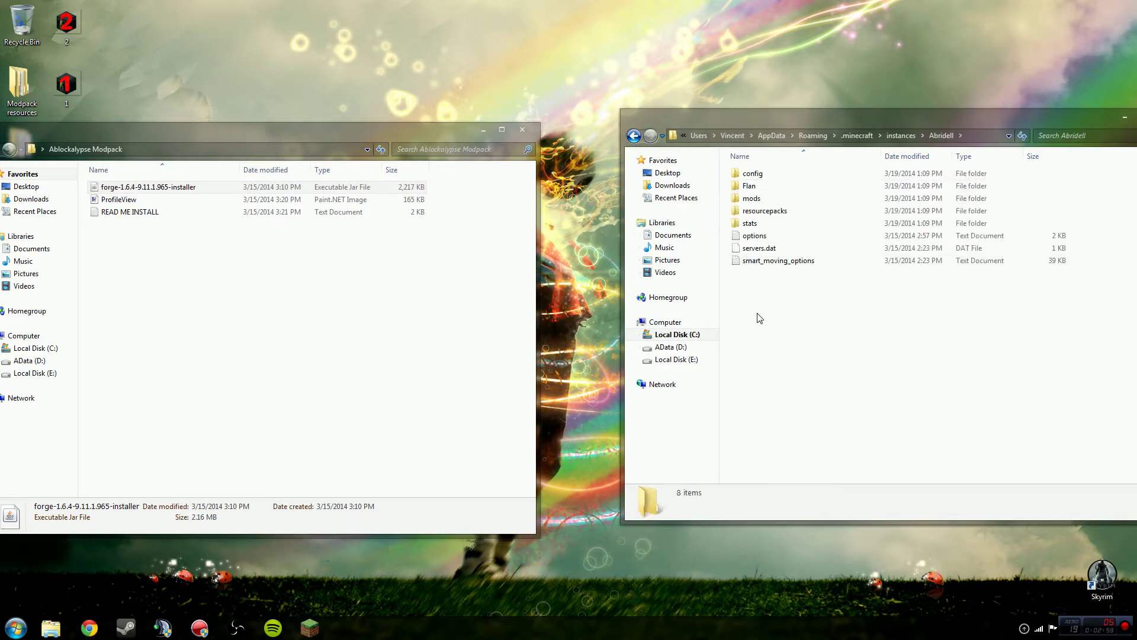
left_click(631, 136)
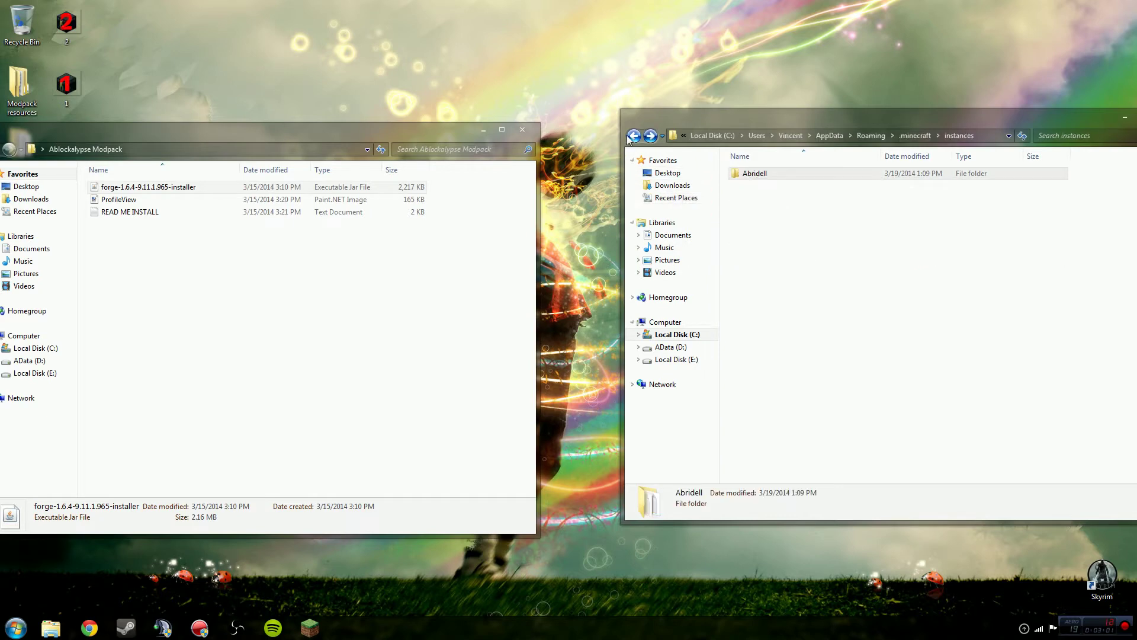
left_click(632, 136)
left_click(320, 411)
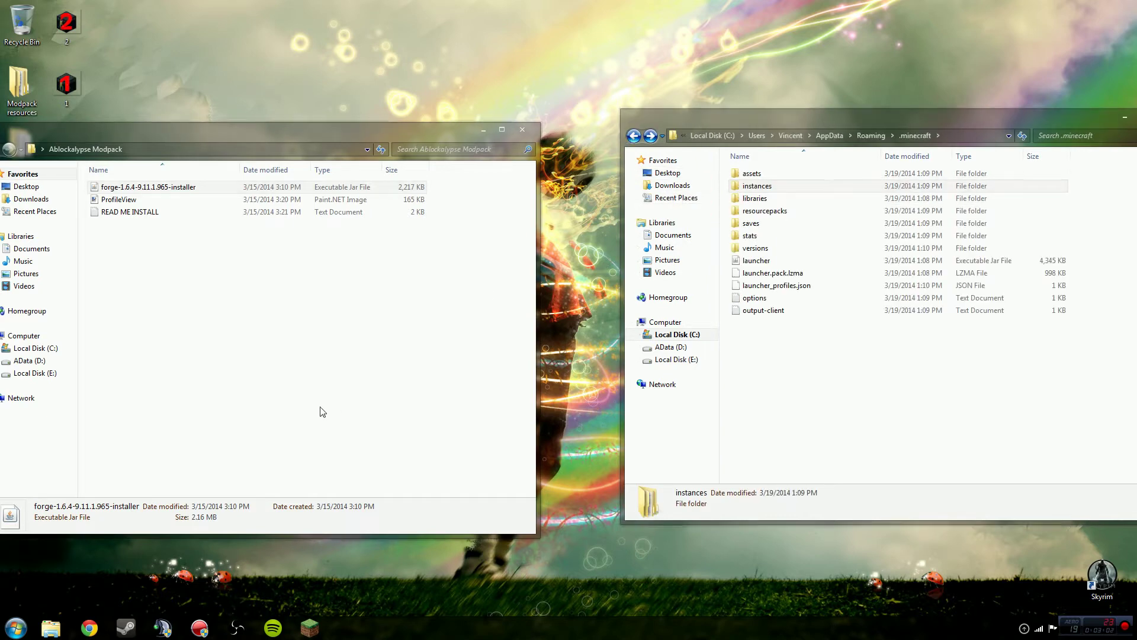
Close the modpack folder, start the Minecraft launcher and open the Ablockalypse Modpack profile for editing.
left_click(524, 131)
left_click(309, 627)
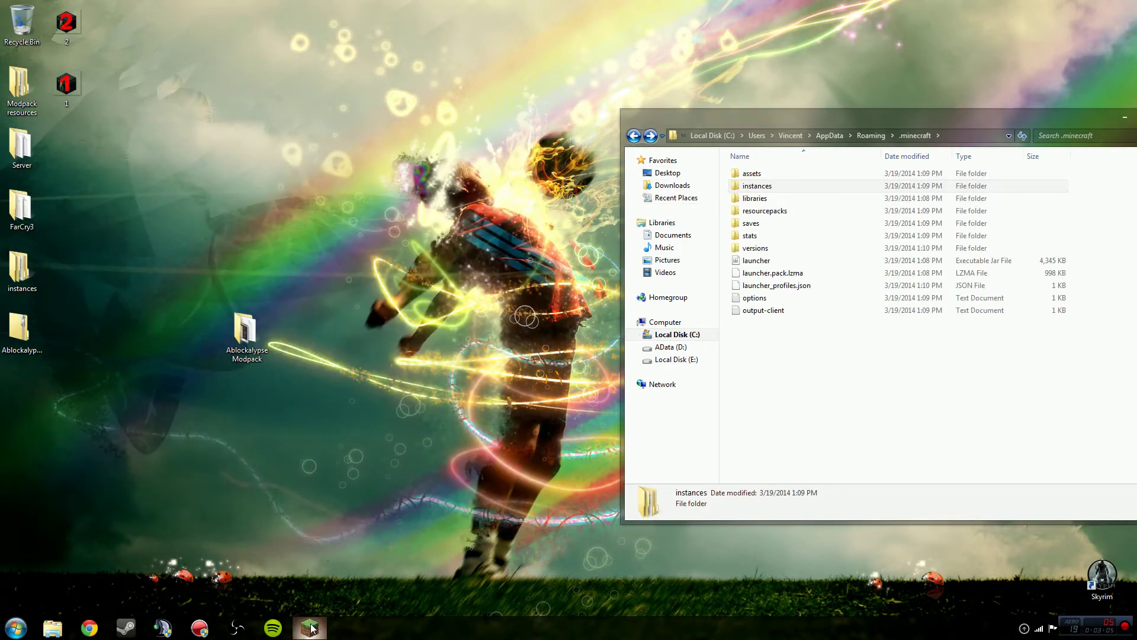
left_click(930, 399)
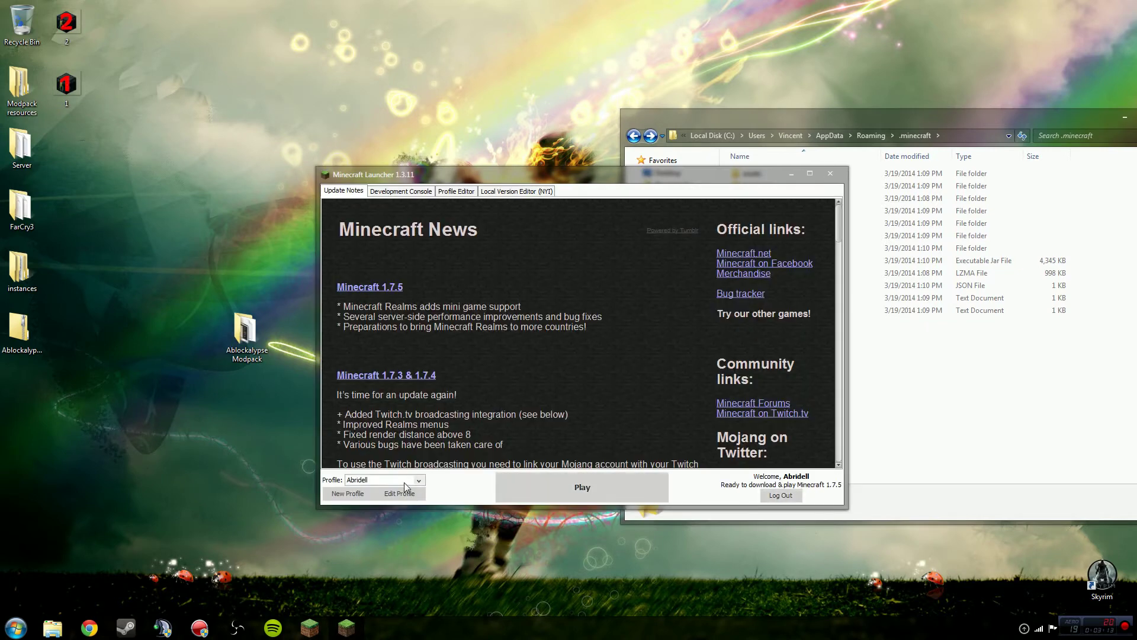
left_click(404, 481)
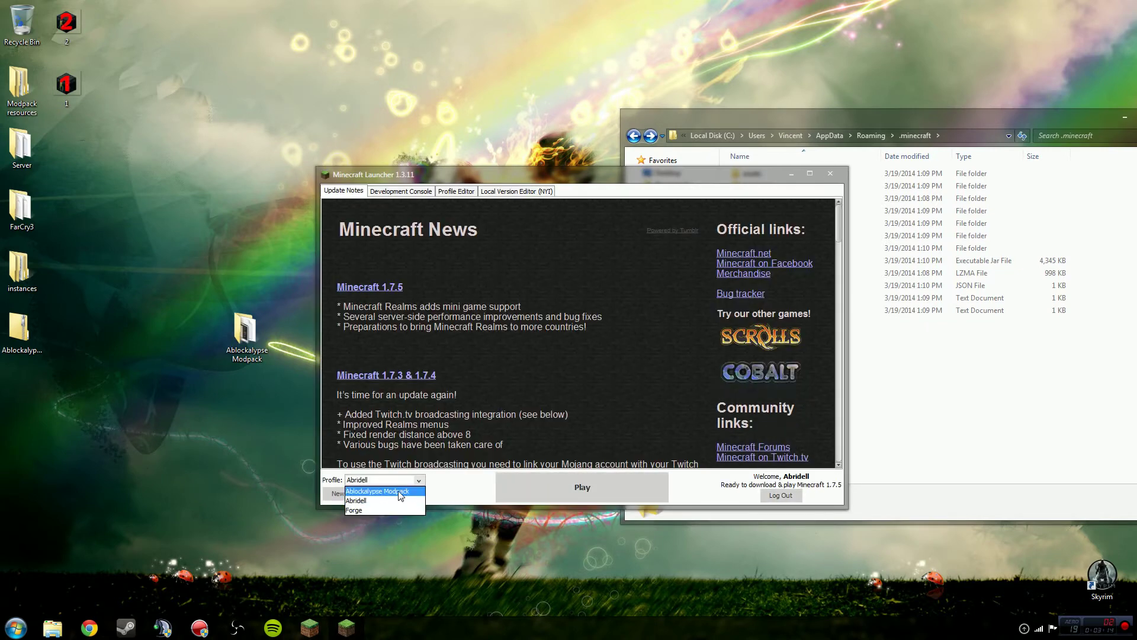
left_click(400, 492)
left_click(406, 494)
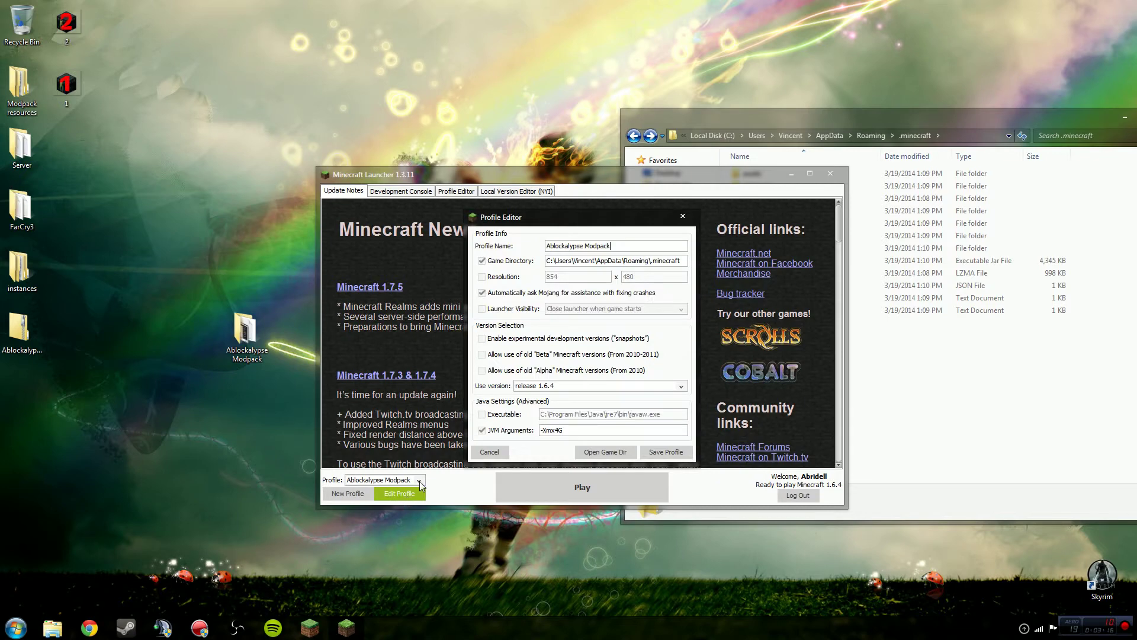
Set the profile's game version to release 1.6.4-Forge9.11.1.965.
left_click(578, 386)
left_click(578, 386)
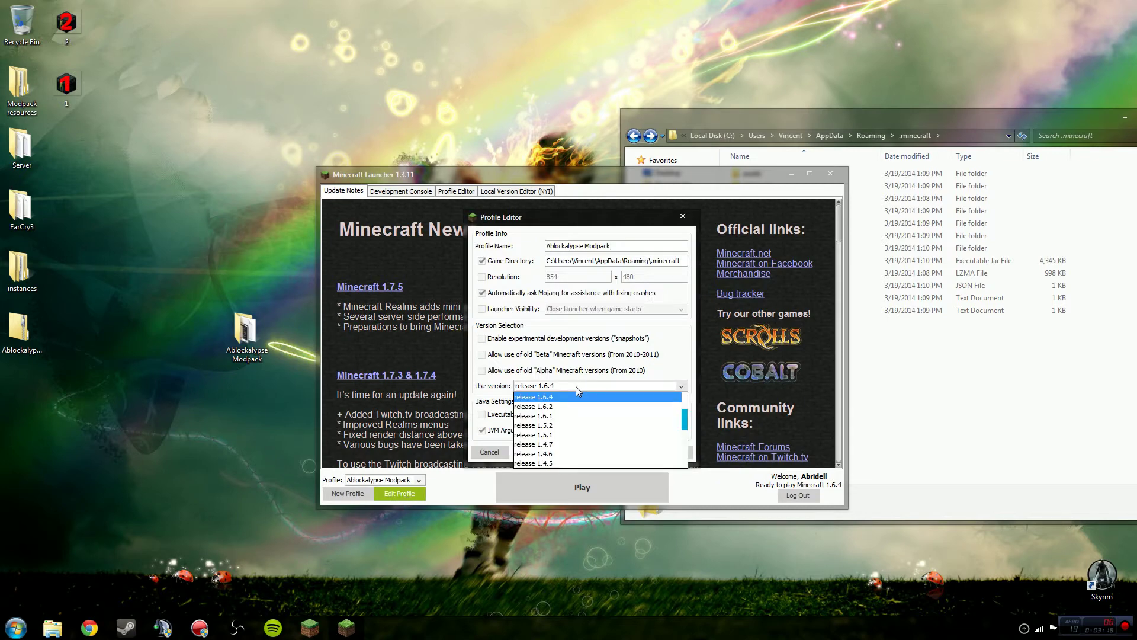
scroll(578, 421, "down", 4)
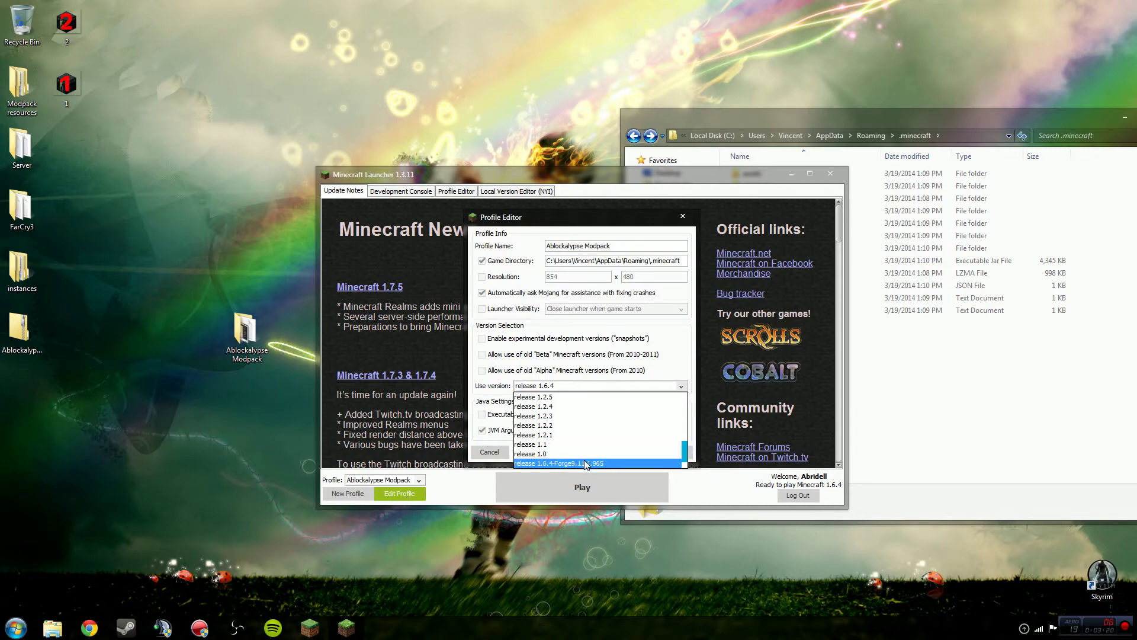
left_click(586, 463)
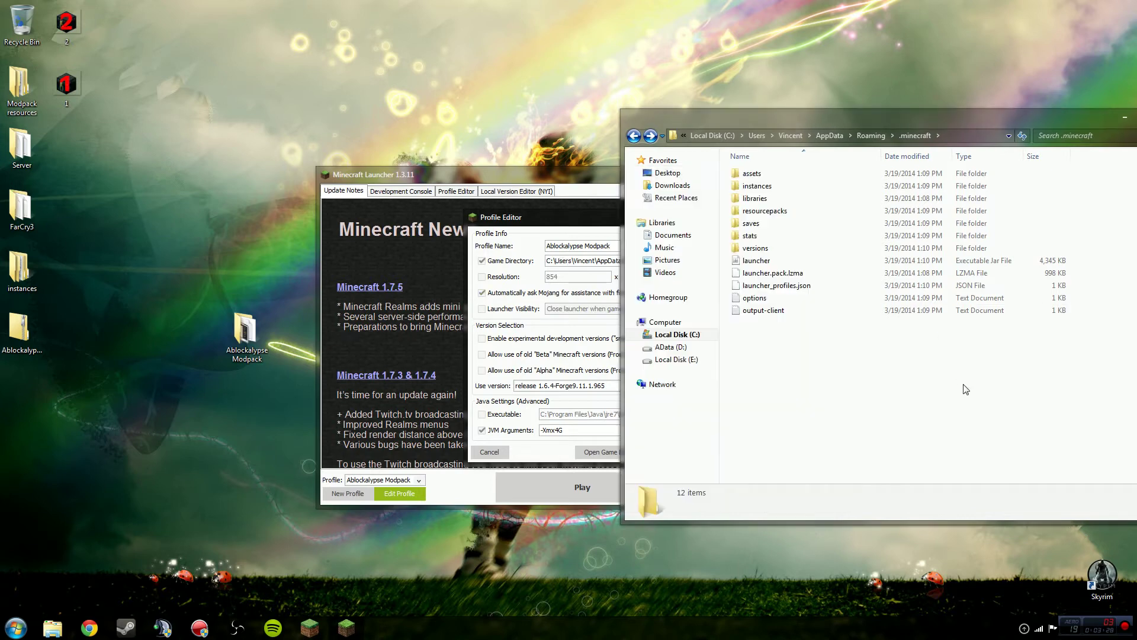
Copy the full path of the modpack subfolder inside .minecraft\instances and set it as the profile's game directory.
double_click(791, 186)
double_click(792, 181)
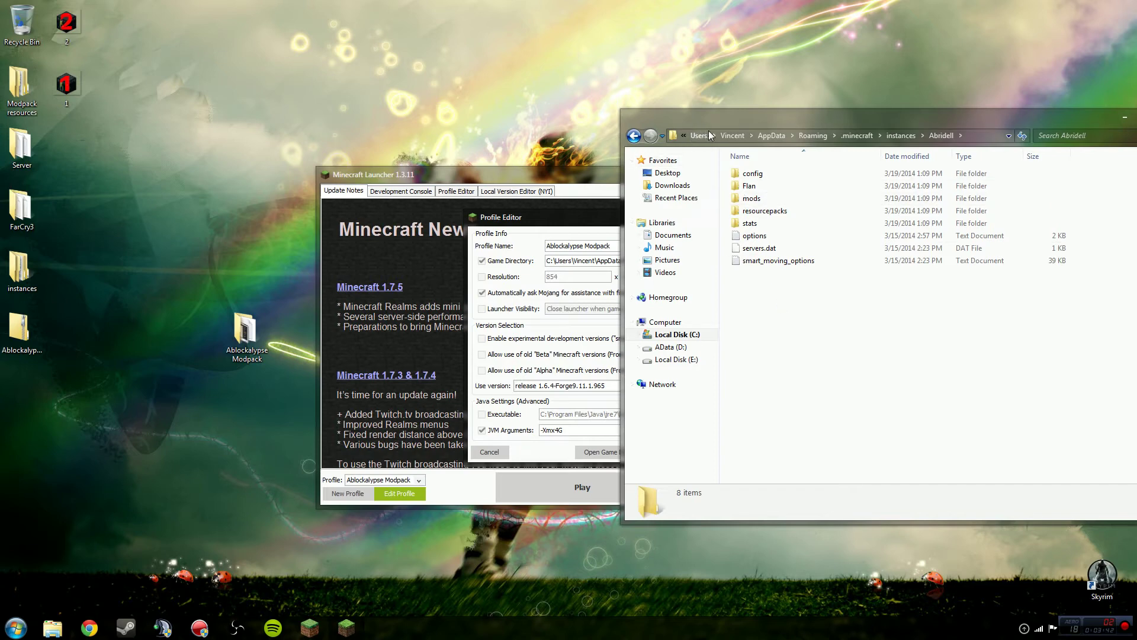
left_click(982, 135)
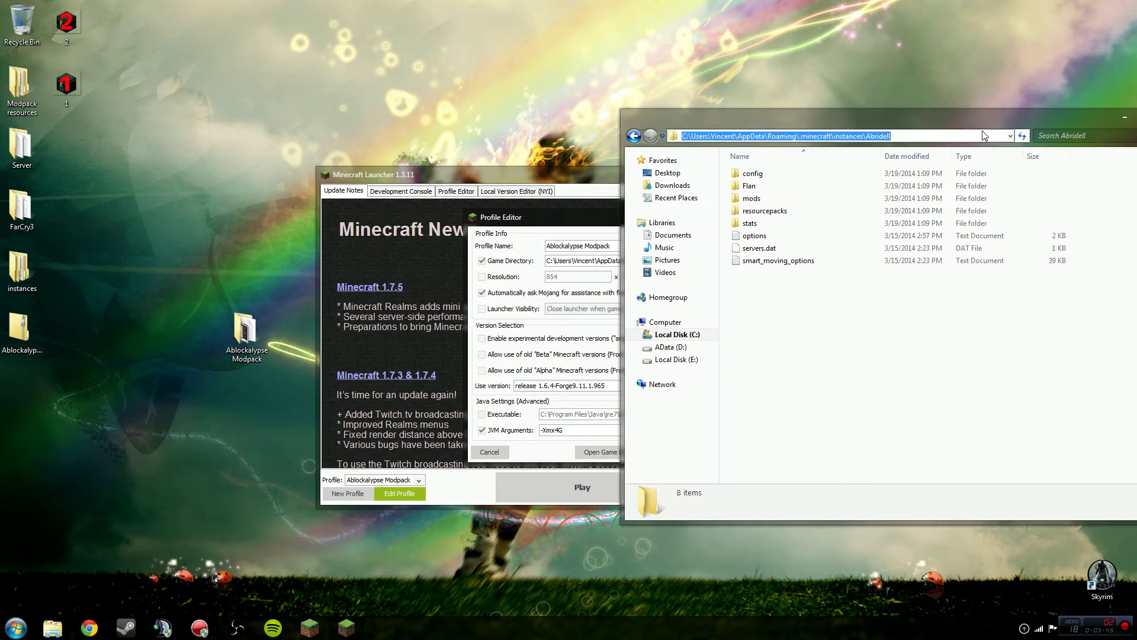
left_click(588, 260)
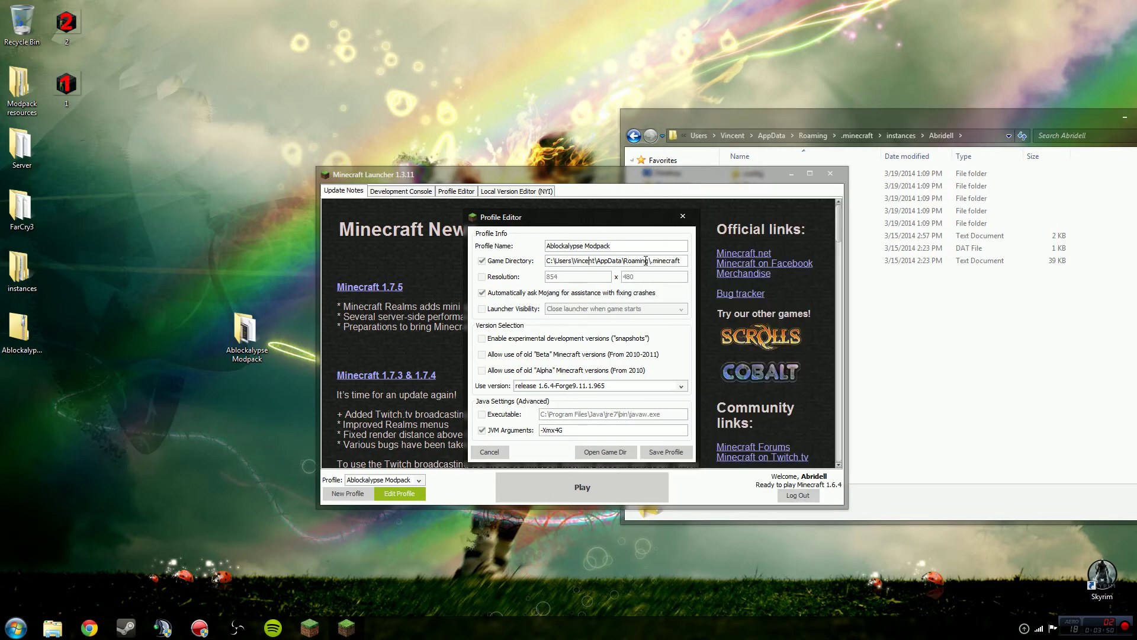
left_click_drag(686, 260, 407, 261)
key("BackSpace")
key("ctrl+v")
left_click(980, 135)
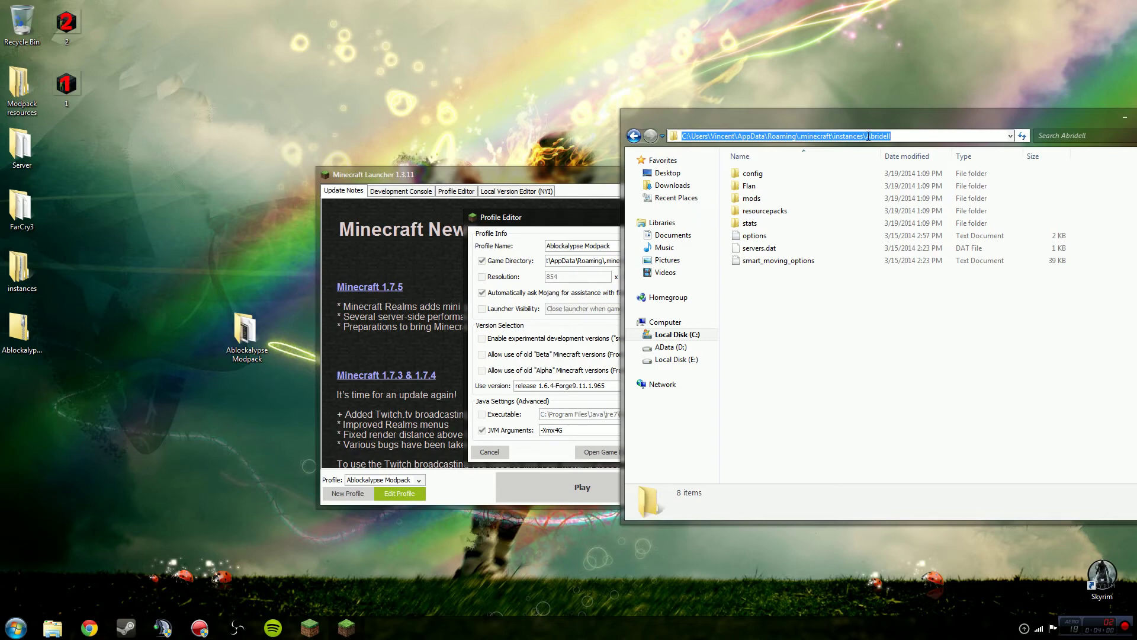
left_click(572, 179)
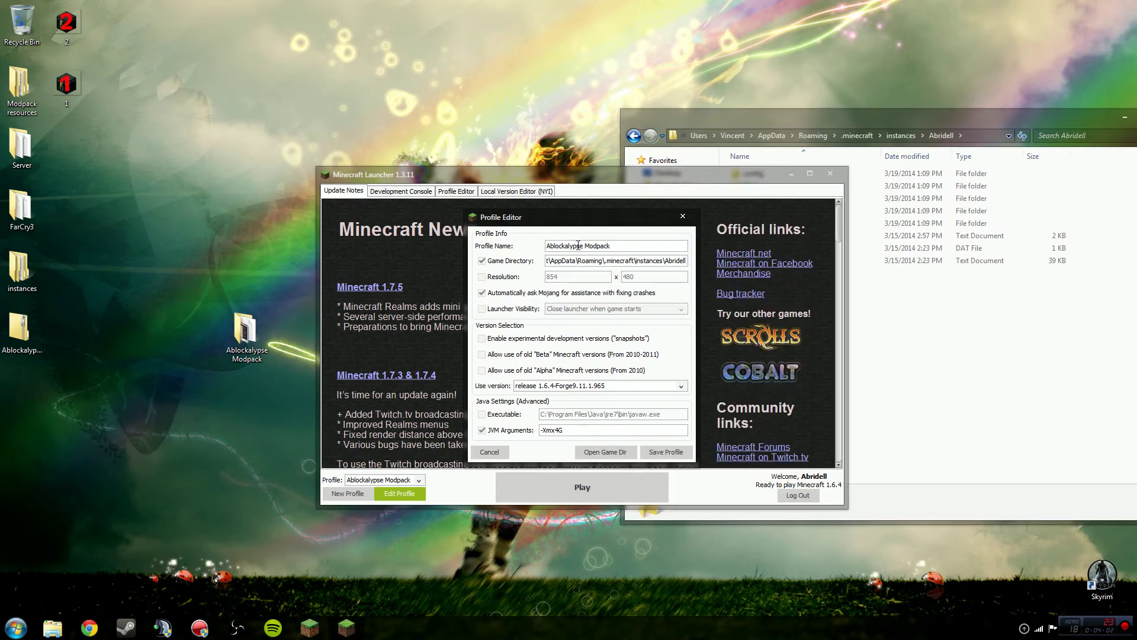
Open the game directory from the profile to check its contents, and close both folder windows.
left_click(599, 451)
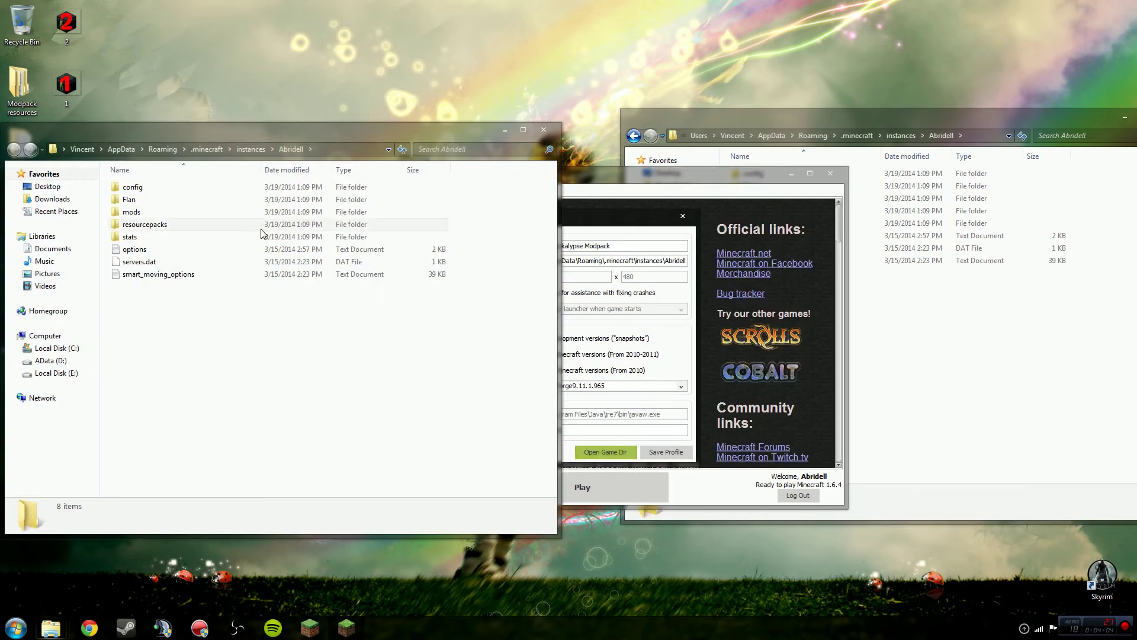
left_click(544, 129)
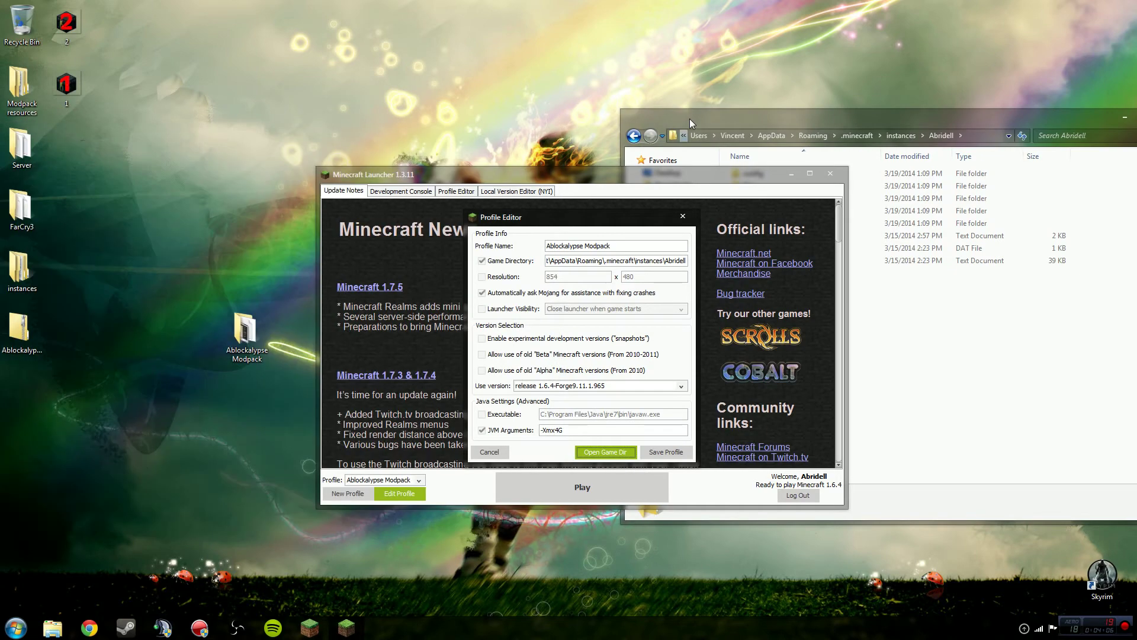
left_click_drag(689, 118, 486, 125)
left_click(954, 123)
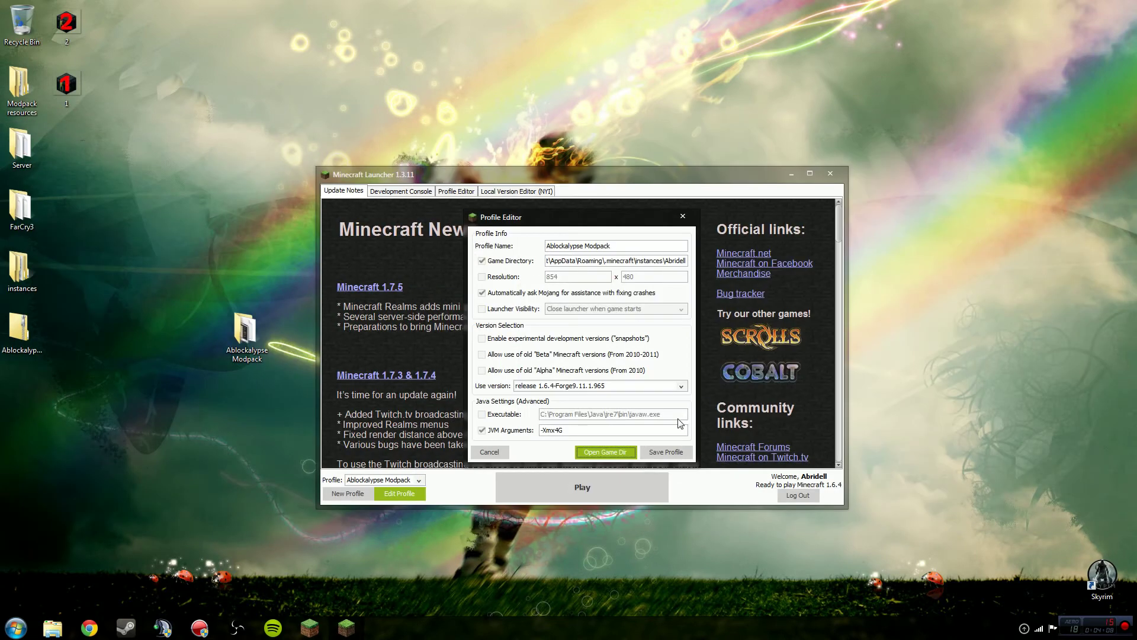
Save the Ablockalypse Modpack profile, reopen it to review the directory and version, and save it again.
left_click(657, 454)
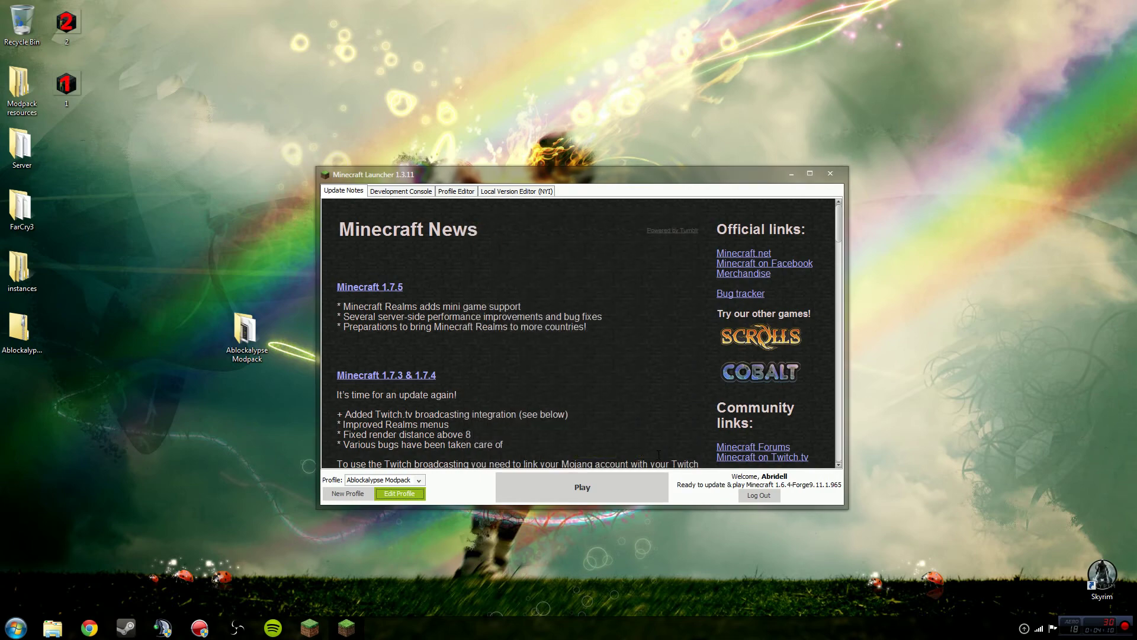
left_click(406, 497)
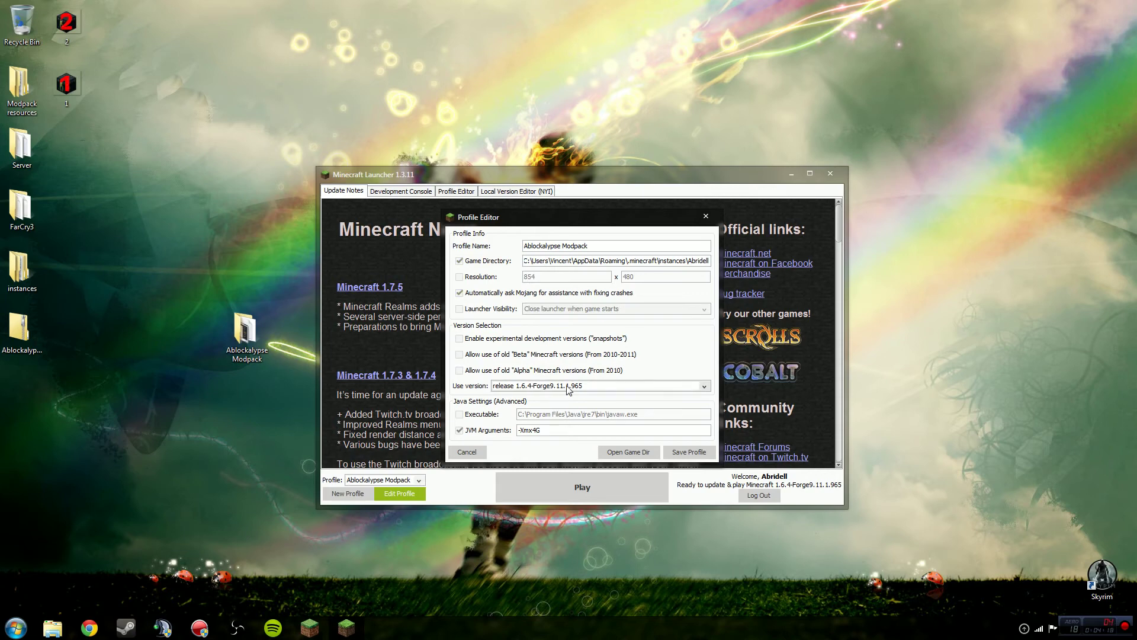
left_click(688, 452)
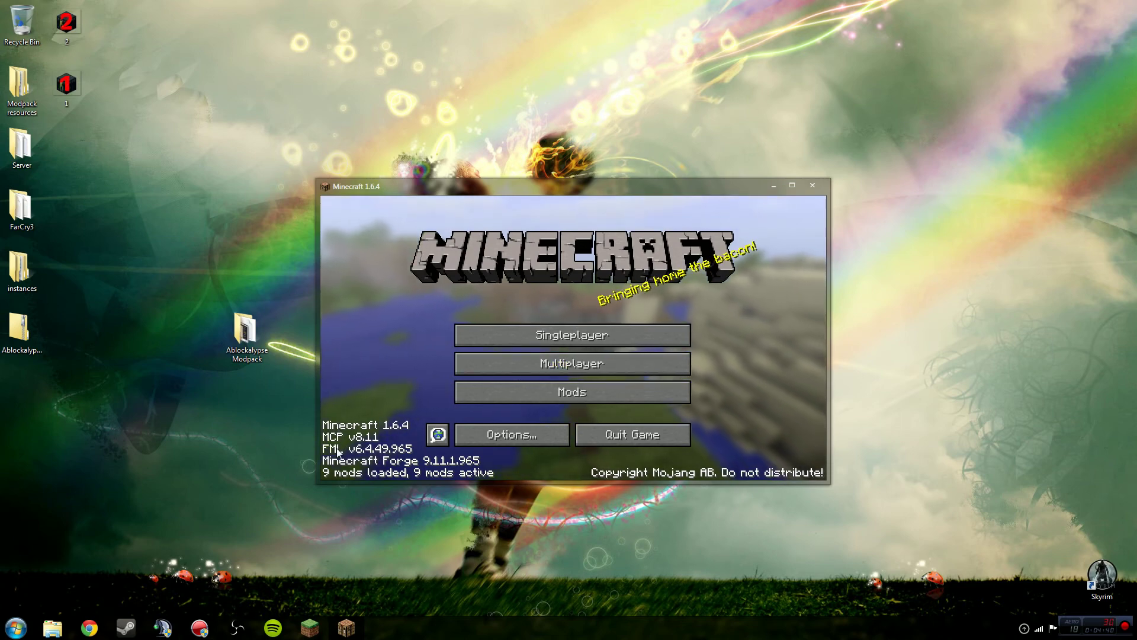
Join the Ablockalypse Rook multiplayer server and maximize the game window.
left_click(539, 358)
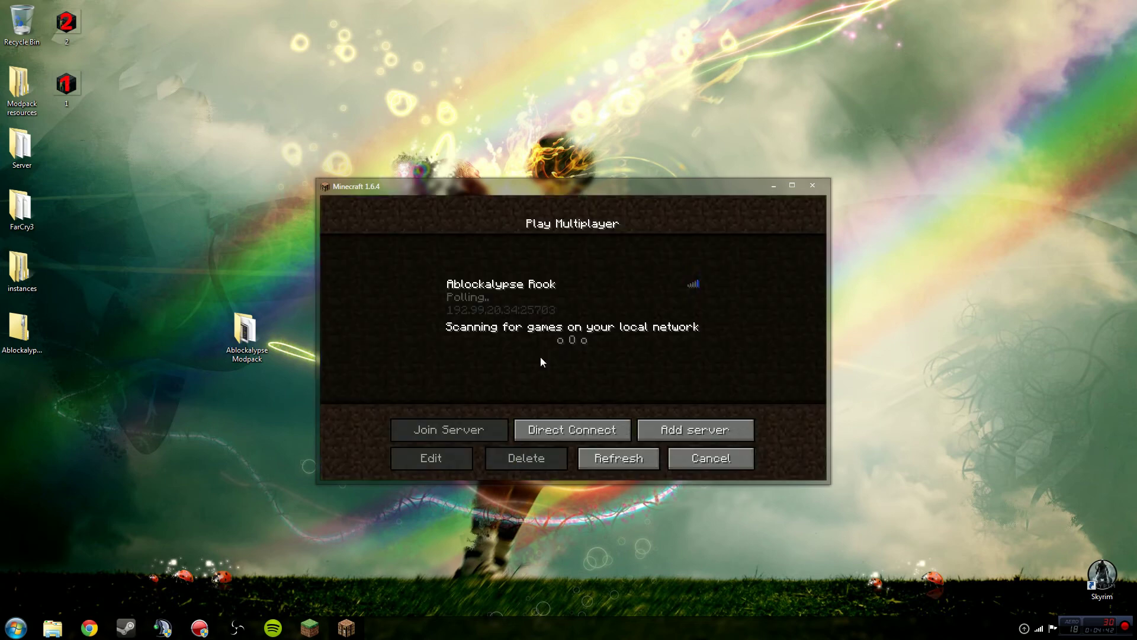
double_click(692, 284)
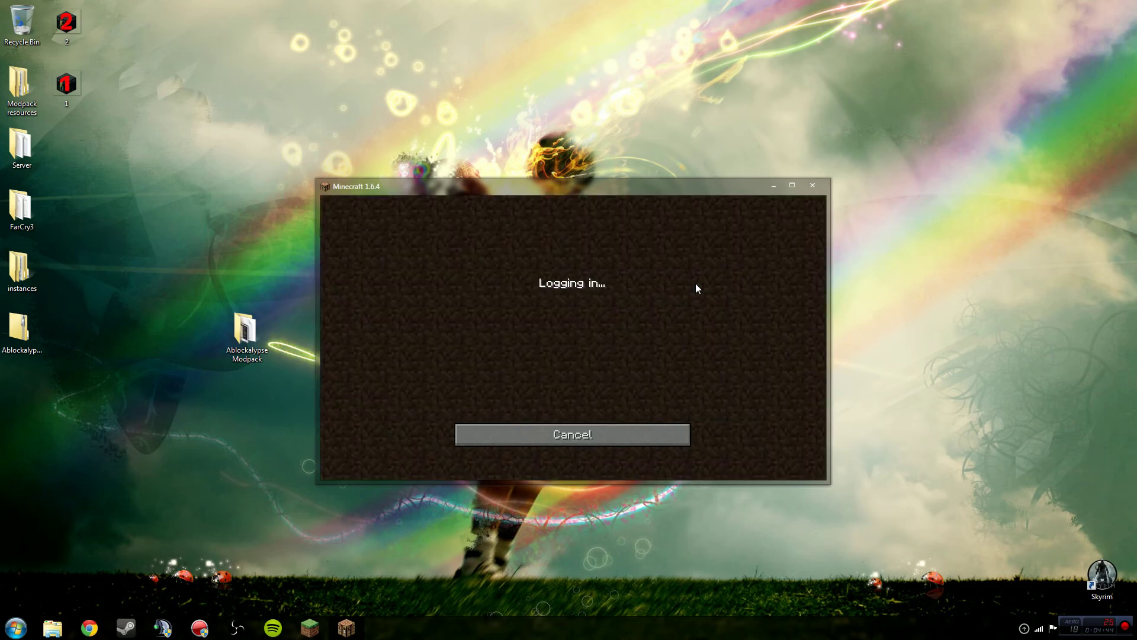
left_click(792, 185)
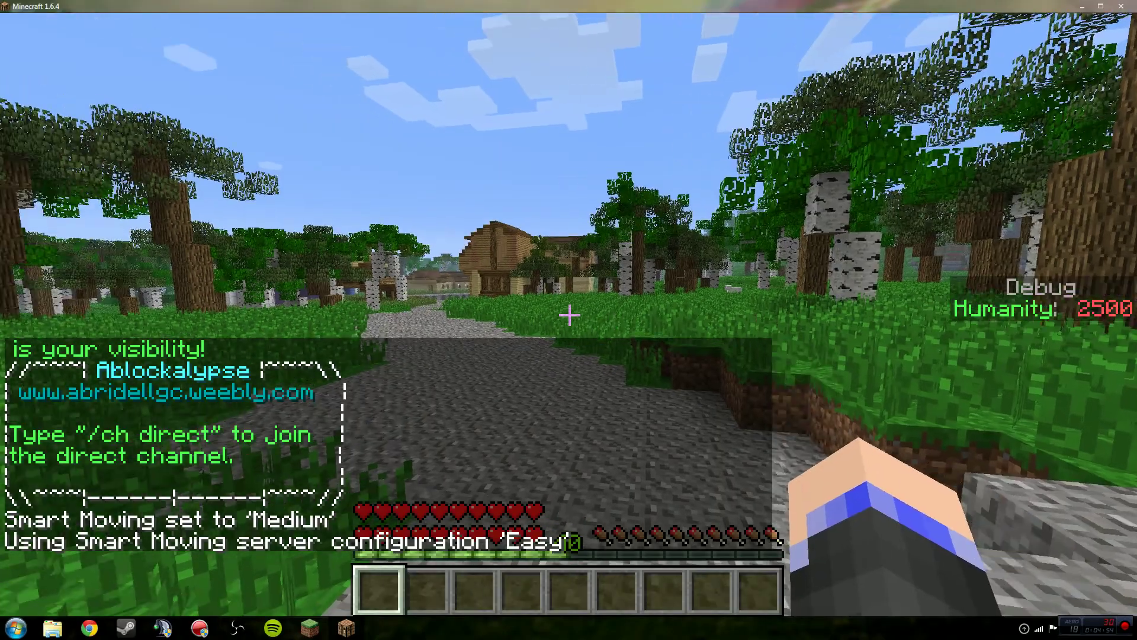
Briefly check the inventory, walk along the gravel path and enter the wooden house by the water.
key("e")
key("e")
key("w")
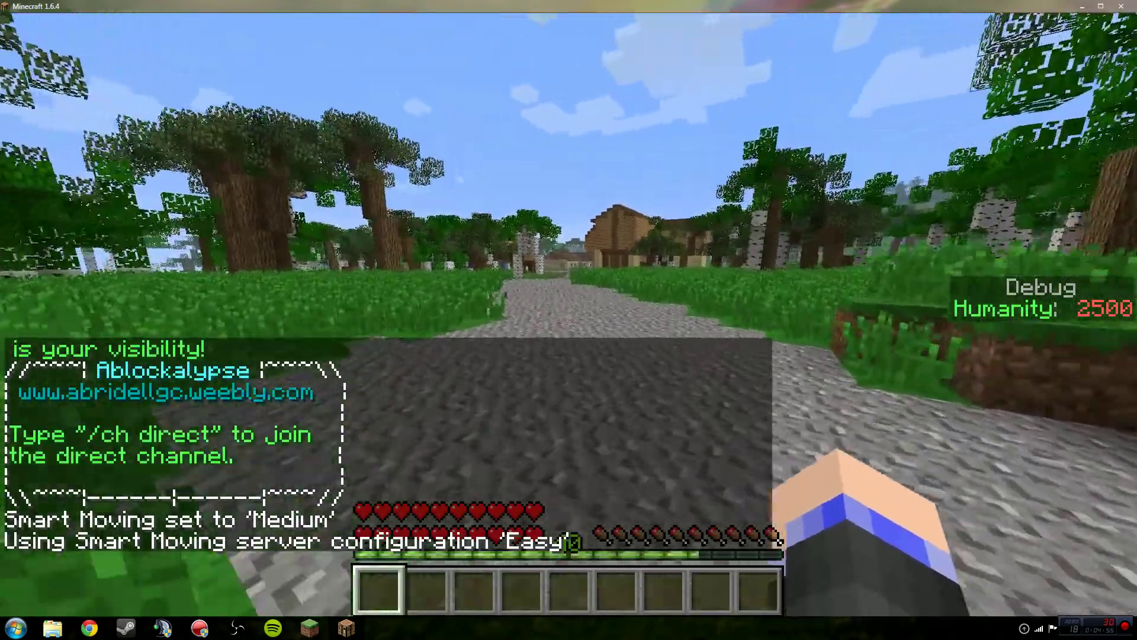
key("w")
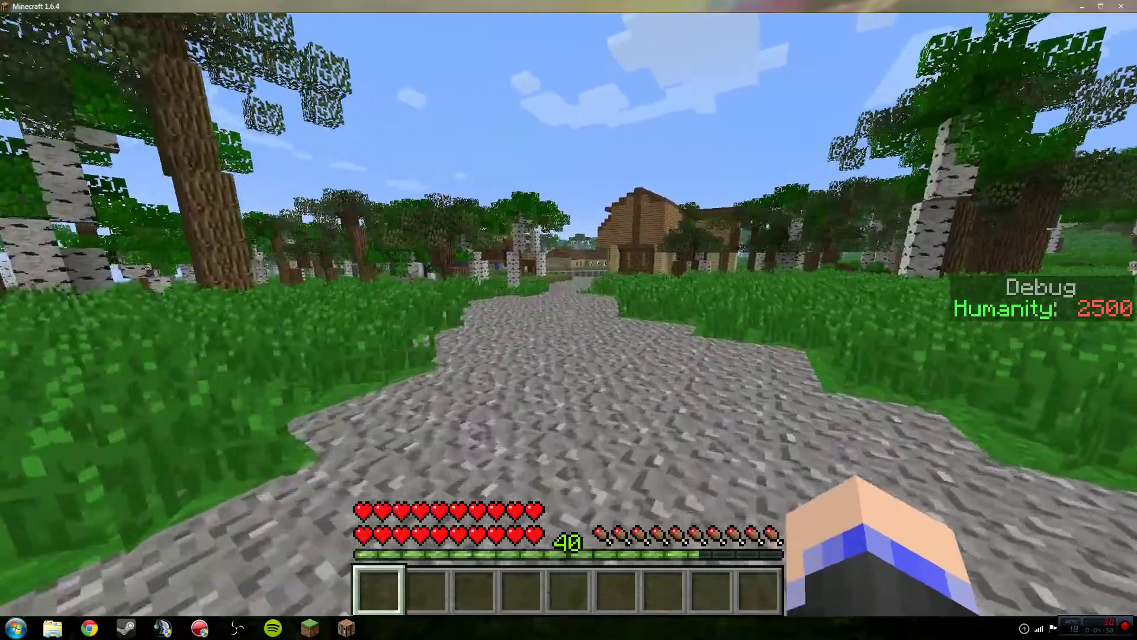
key("w")
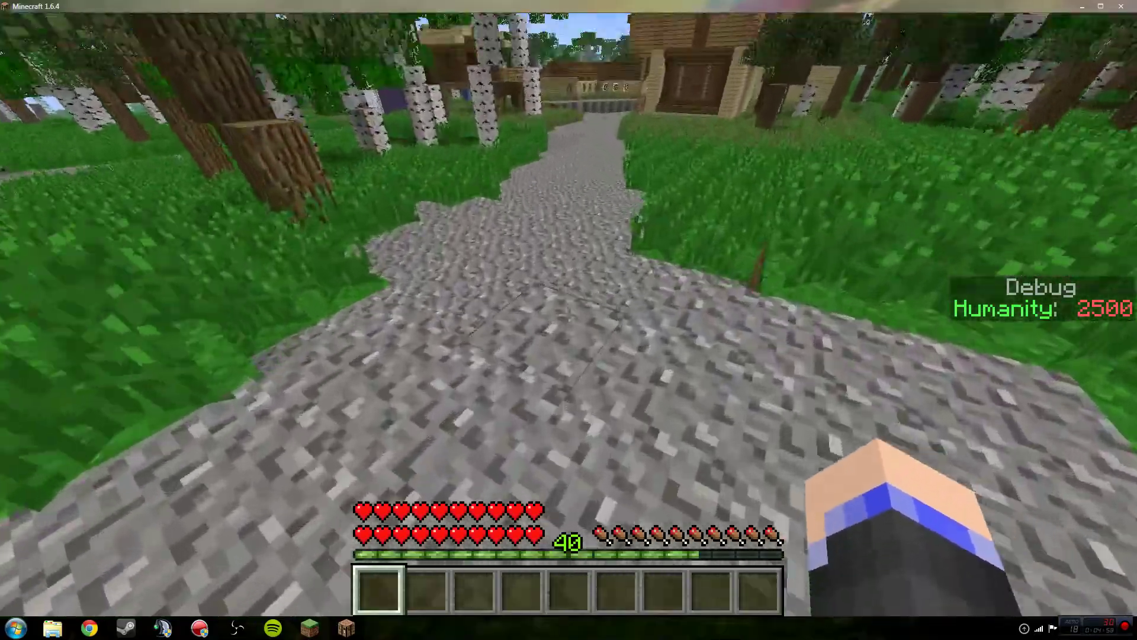
key("w")
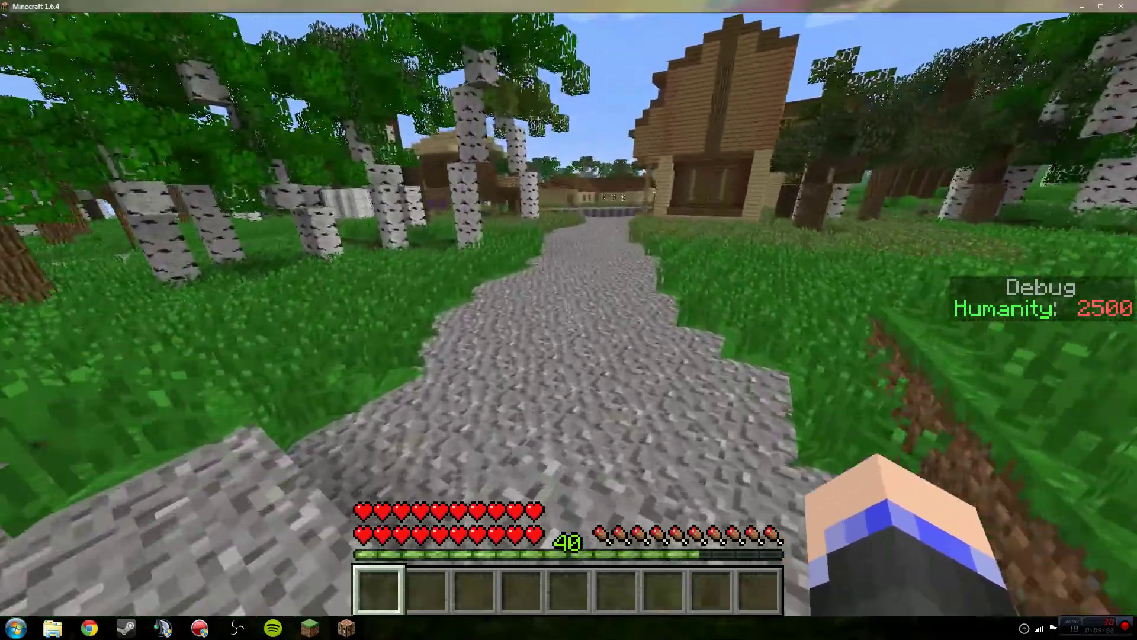
key("w")
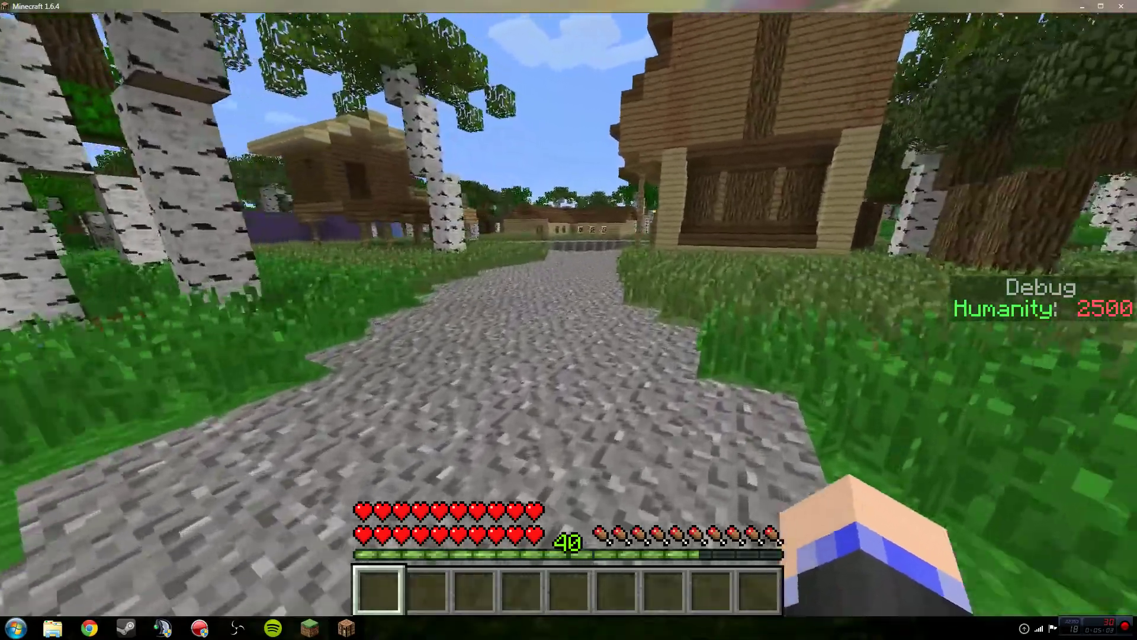
key("w")
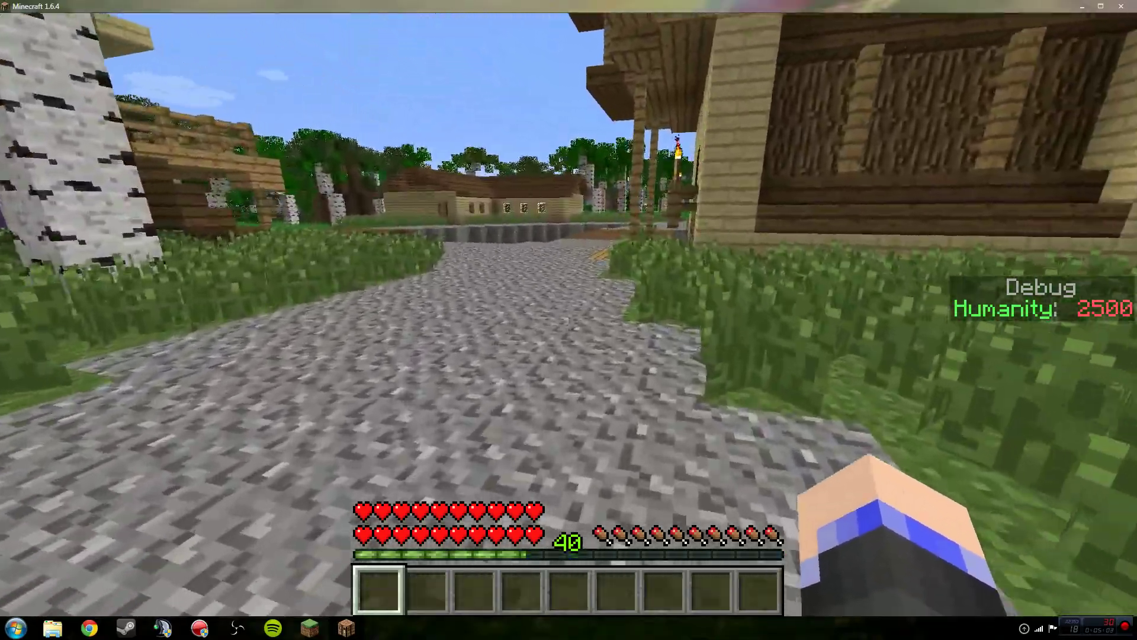
key("w")
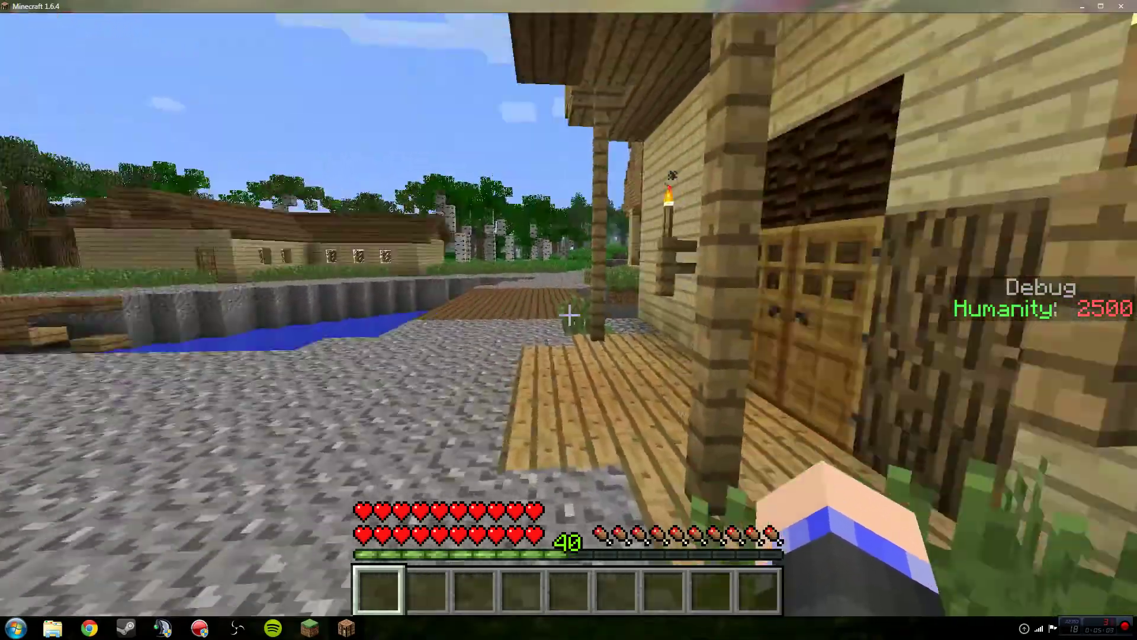
key("w")
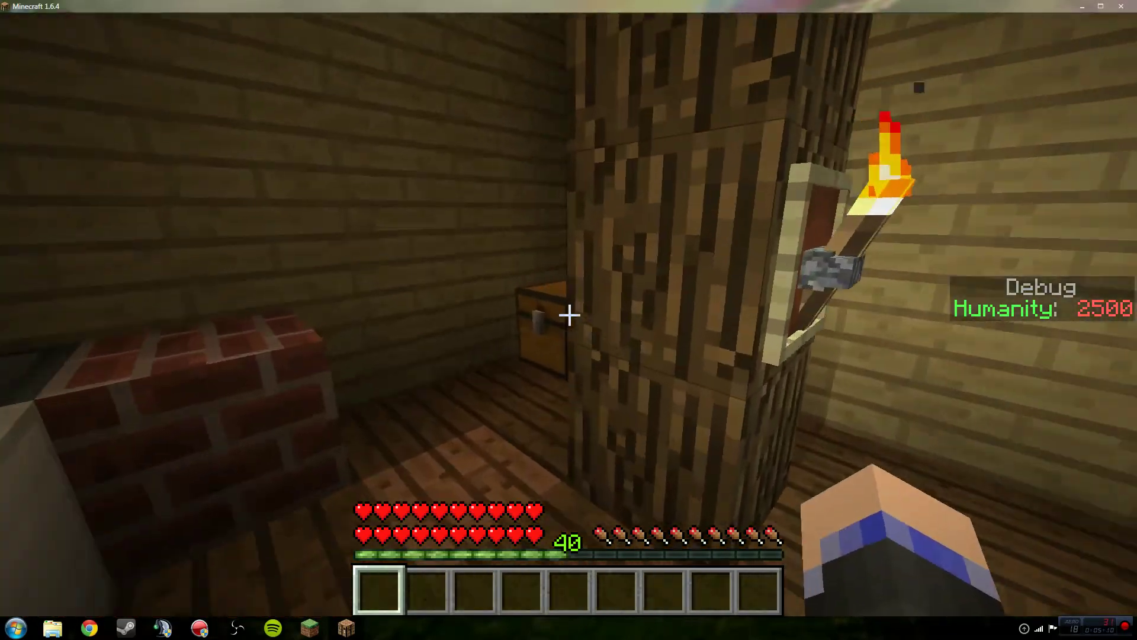
Collect bread and cookies from the chest behind the log pillar and the pie from the Food chest near the table.
right_click(569, 314)
left_click(387, 181, "shift")
key("Escape")
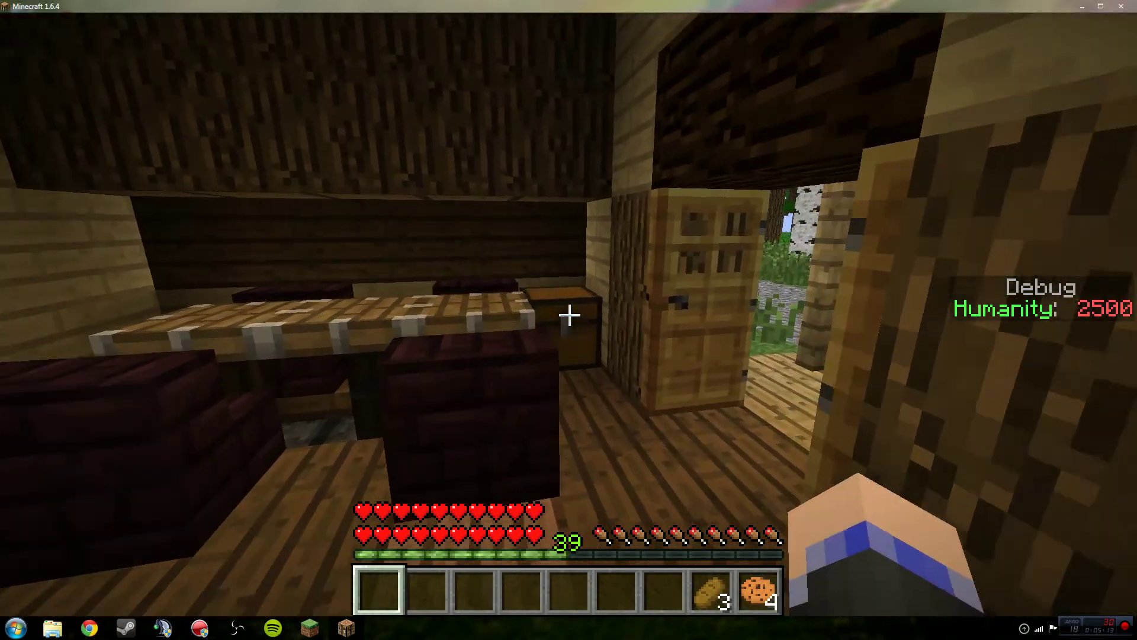
right_click(569, 320)
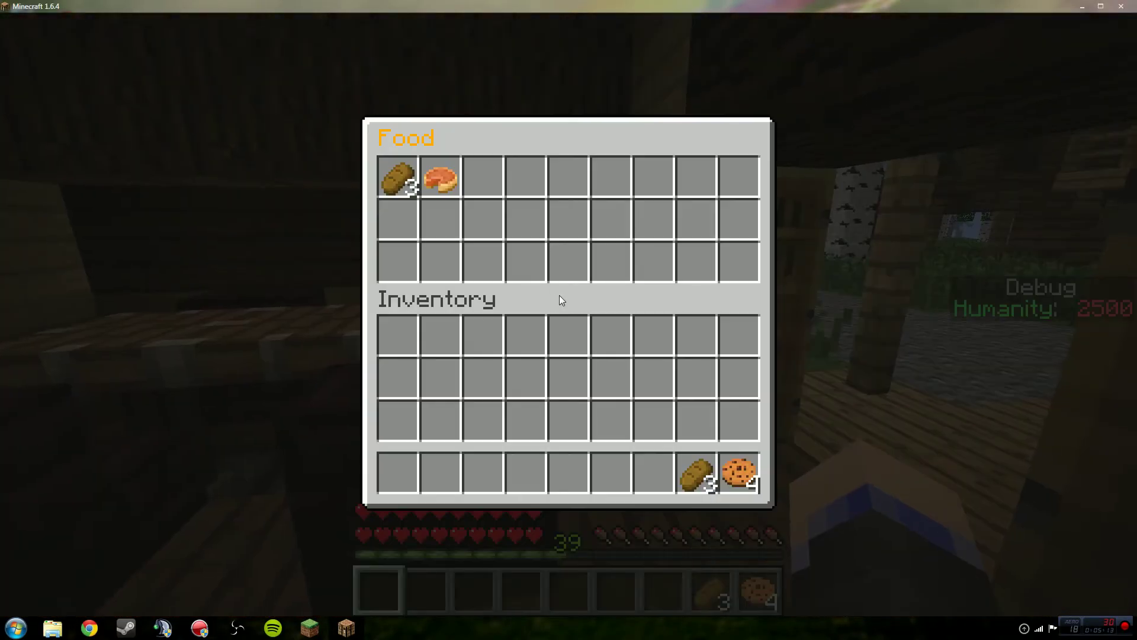
left_click(439, 179, "shift")
key("Escape")
Climb the ladder to the upper floor and take the bread from the Common chest beside the bed.
key("w")
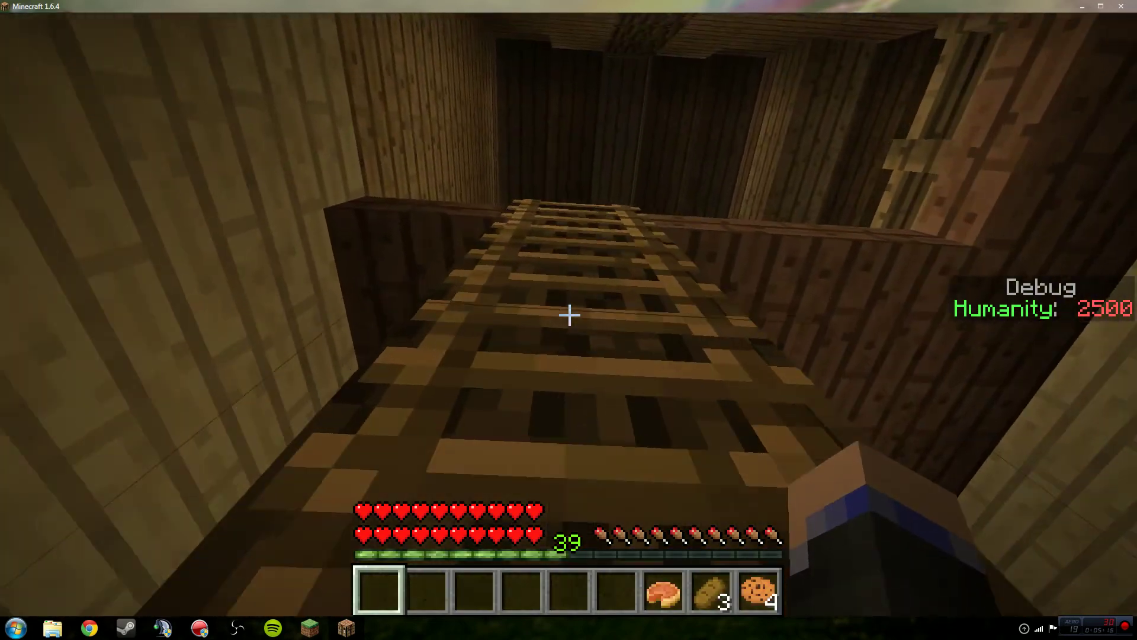
scroll(568, 319, "down", 4)
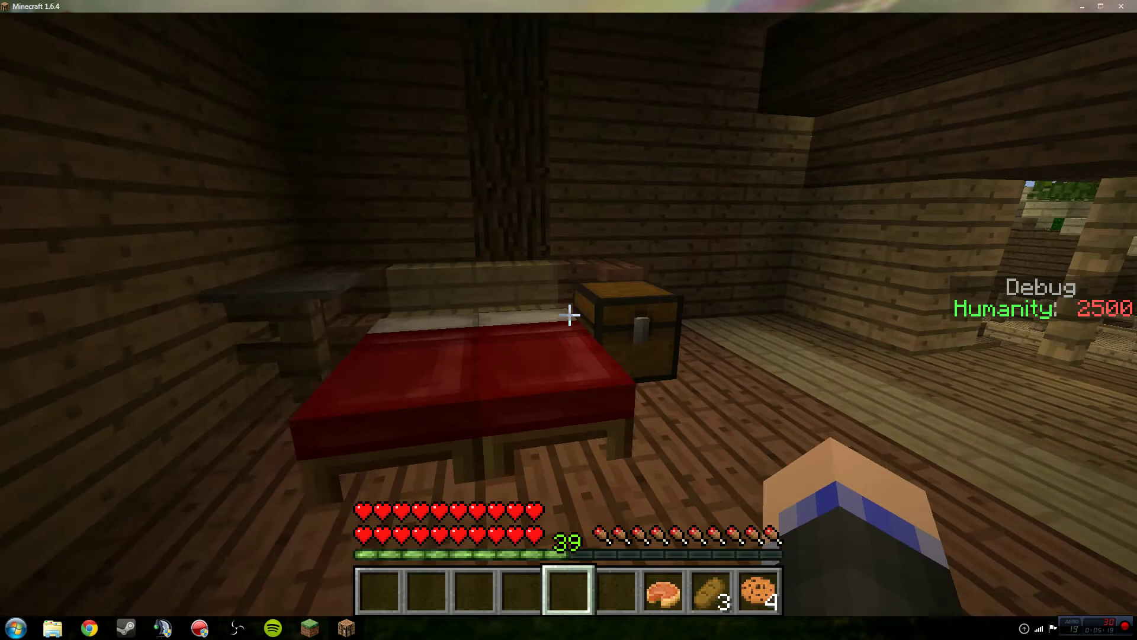
right_click(568, 314)
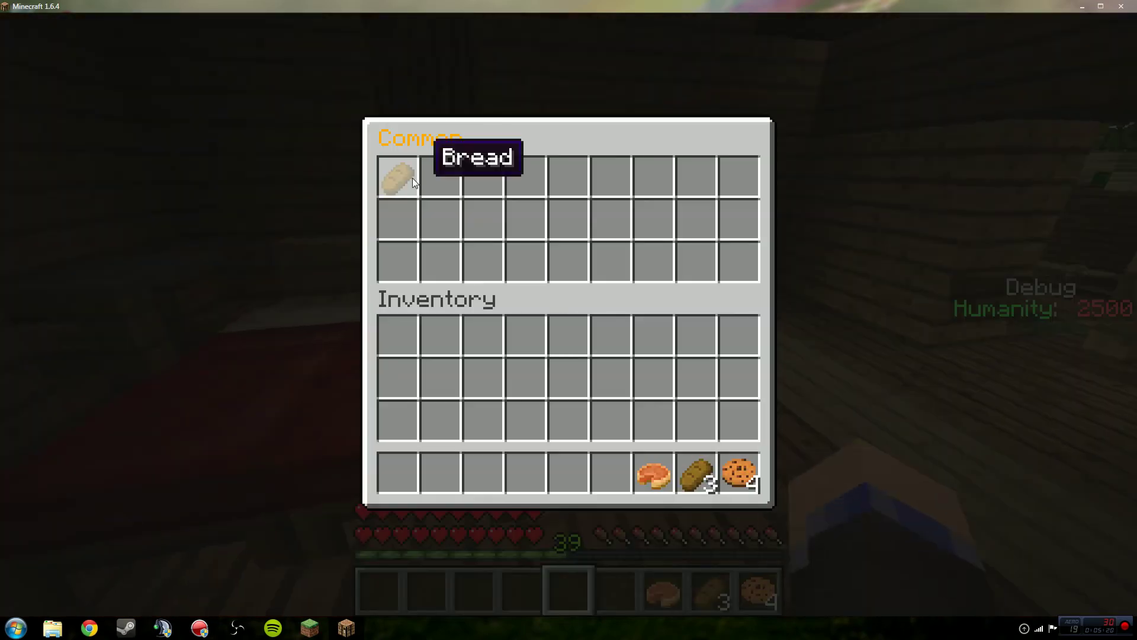
left_click(412, 178, "shift")
key("Escape")
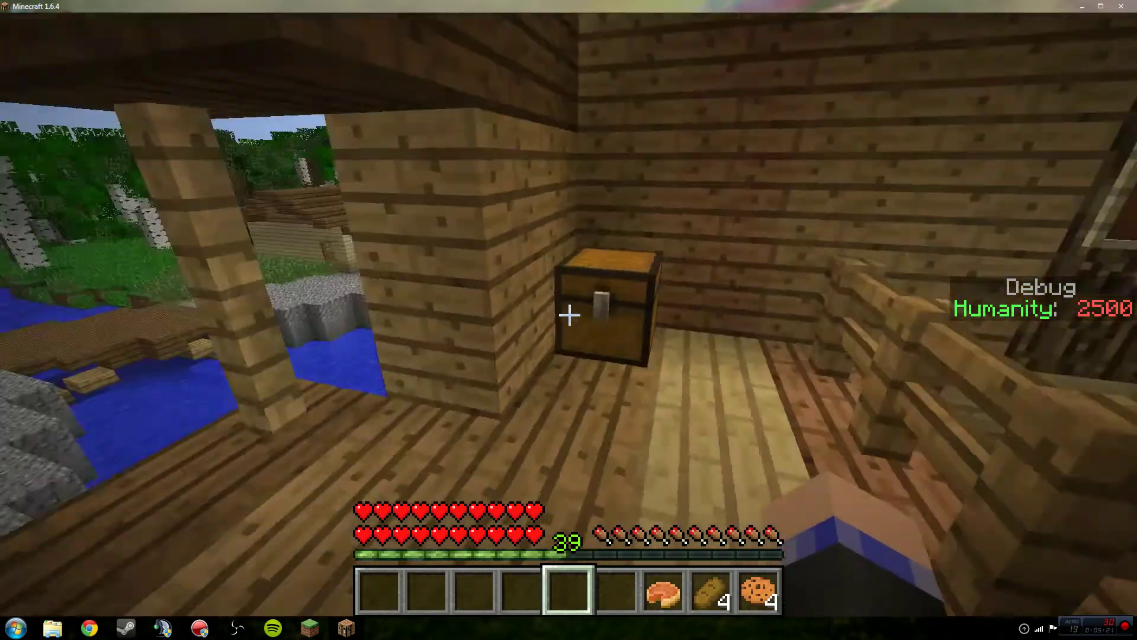
Take the bowl of stew, bread and Book and Quill from the Common chest in the upper-floor corner.
right_click(569, 313)
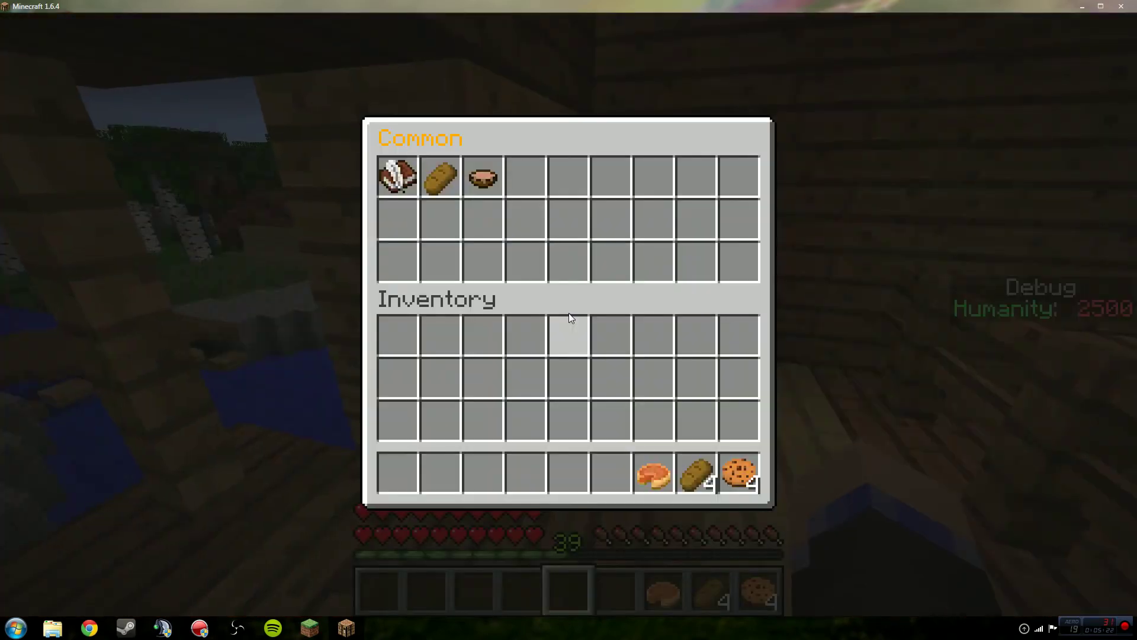
left_click(468, 166, "shift")
left_click(436, 172, "shift")
left_click(397, 175, "shift")
key("Escape")
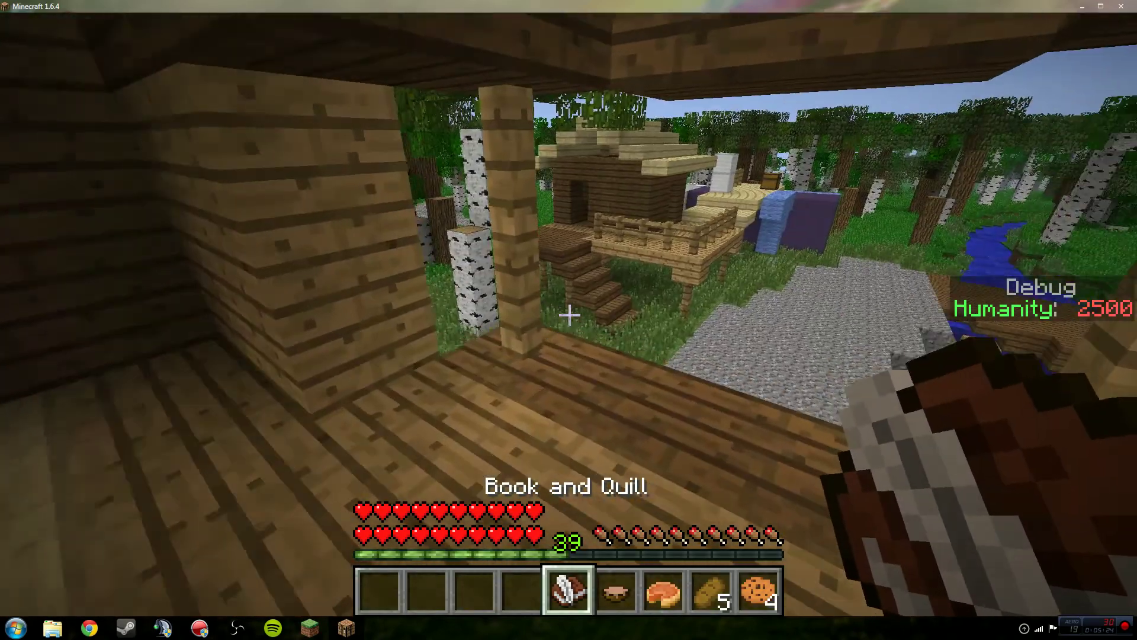
Switch to an empty hotbar slot, leave the house and cross the gravel to the chest inside the raised wooden hut.
scroll(568, 320, "up", 1)
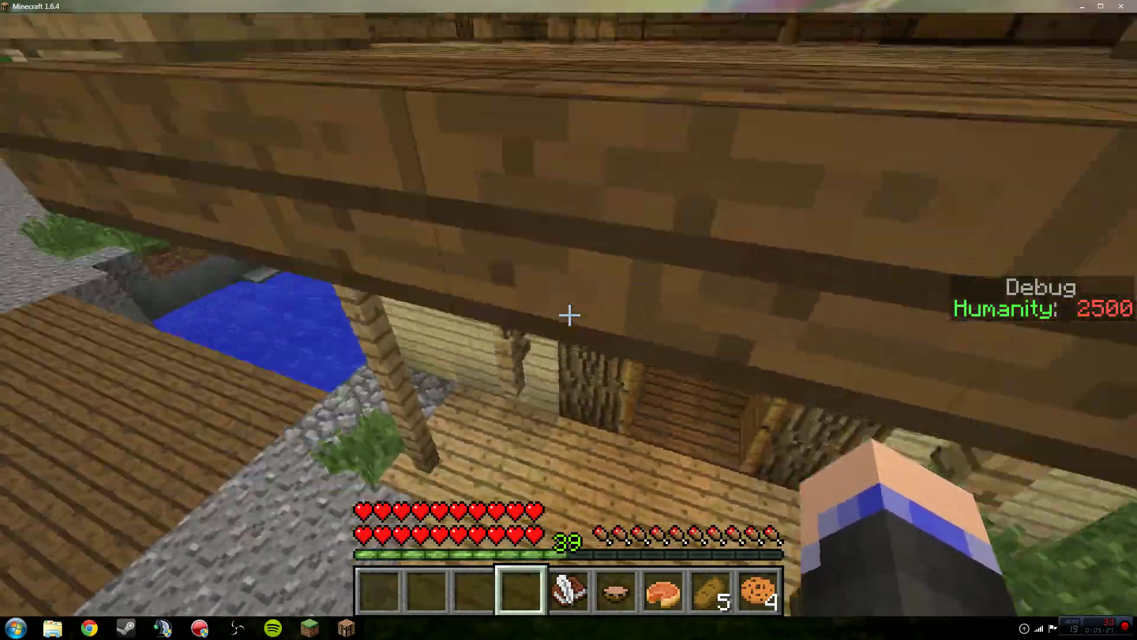
key("w")
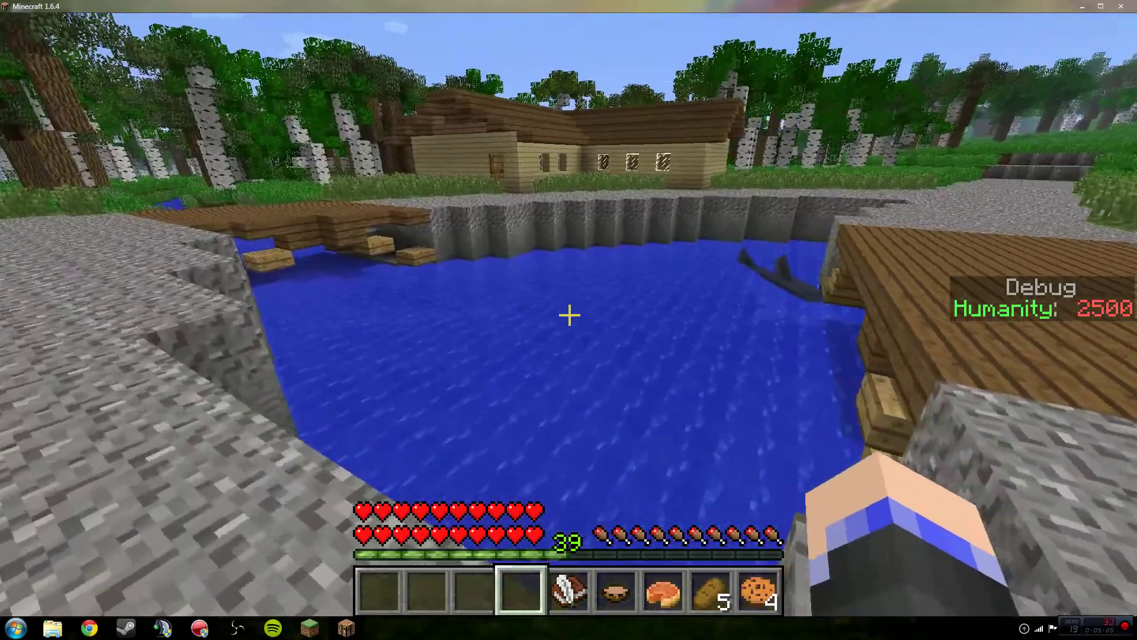
key("w")
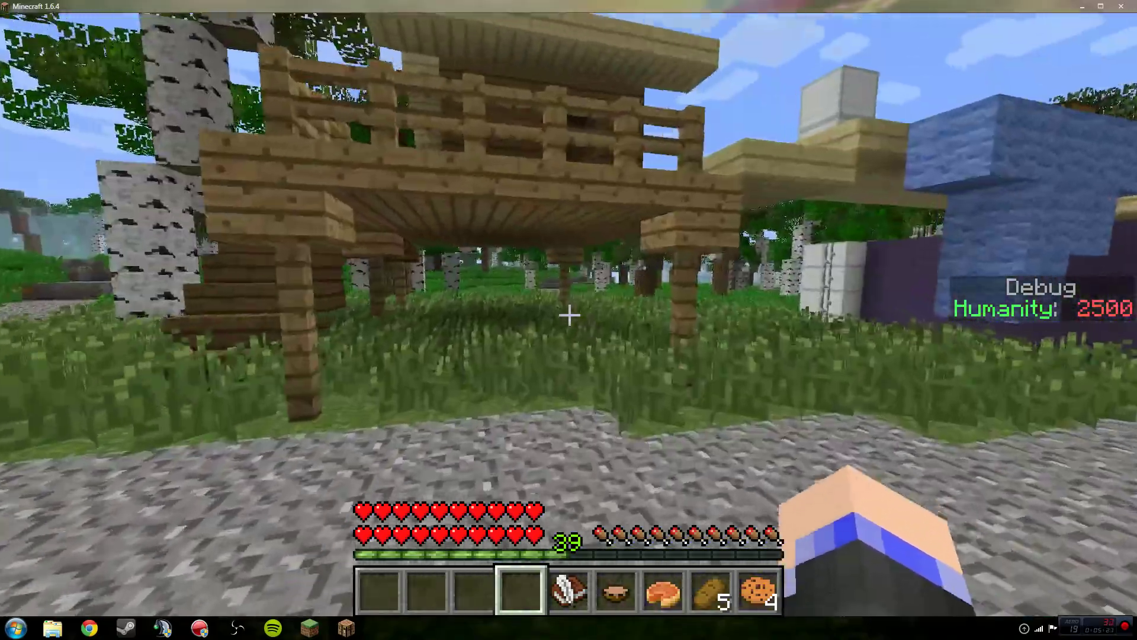
key("w")
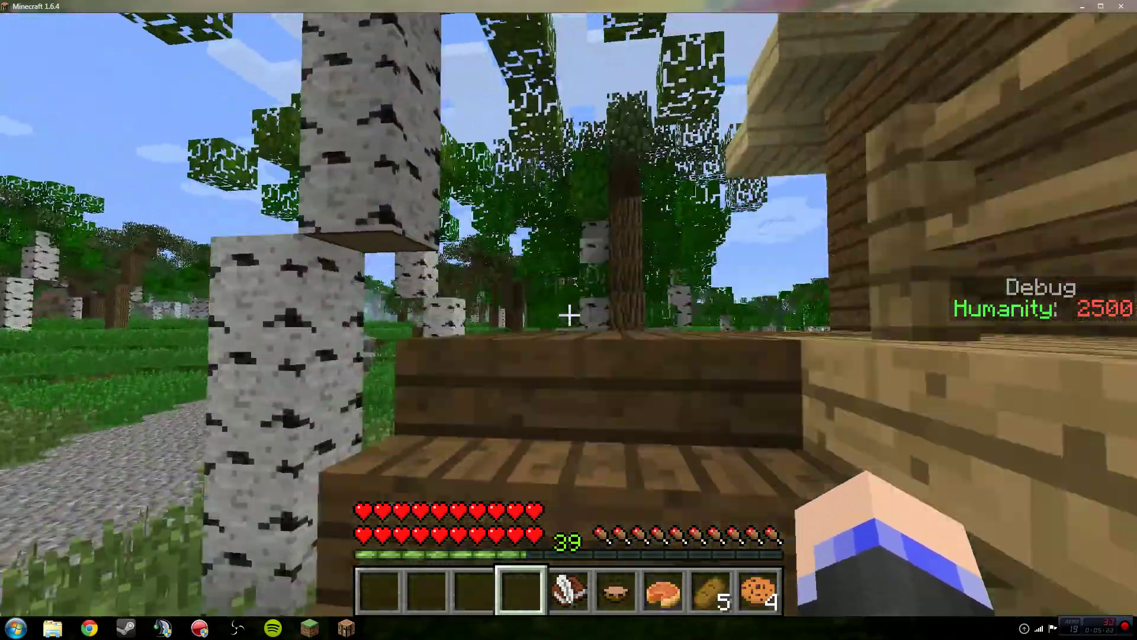
key("w")
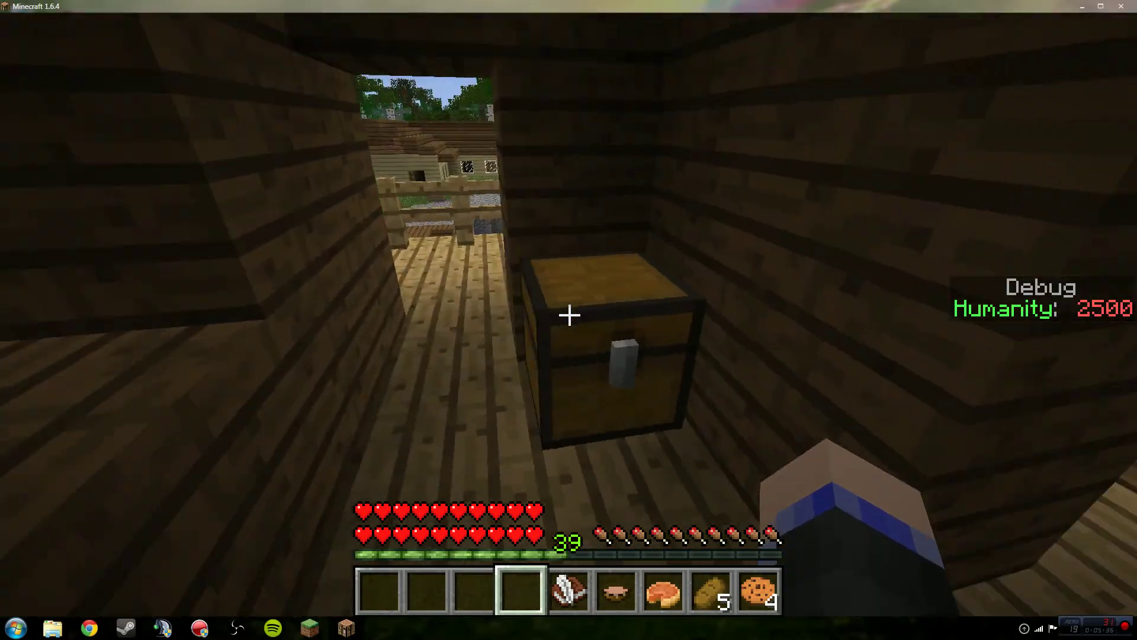